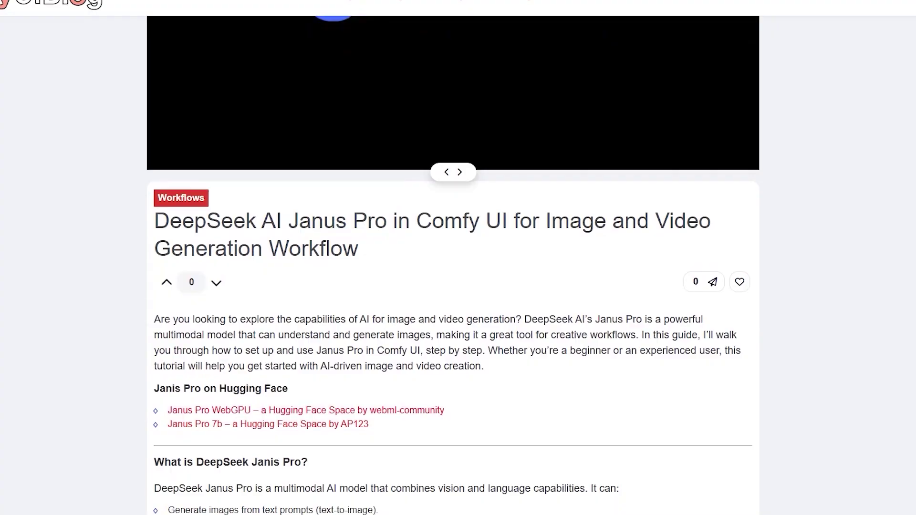
Read the introduction and Hugging Face section of the DeepSeek AI Janus Pro guide, continuing to the installation instructions.
left_click_drag(154, 220, 513, 220)
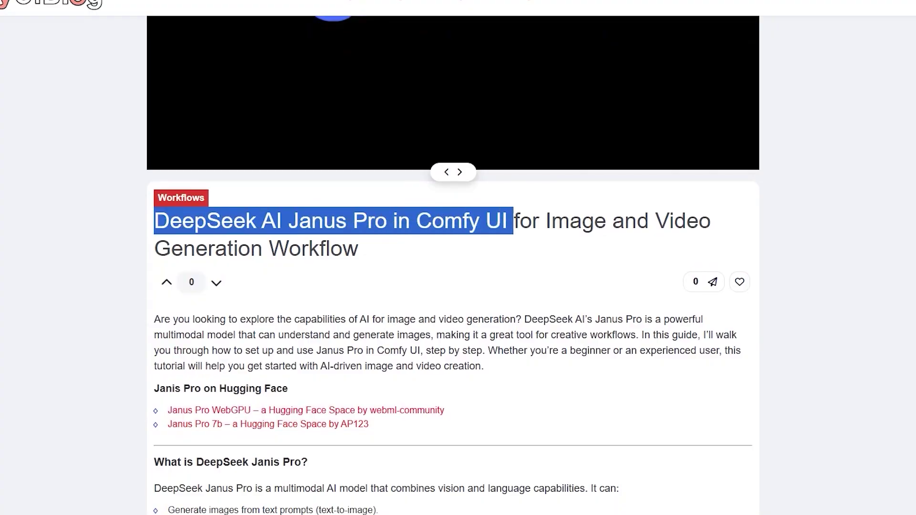
scroll(453, 286, "down", 2)
scroll(454, 286, "down", 1)
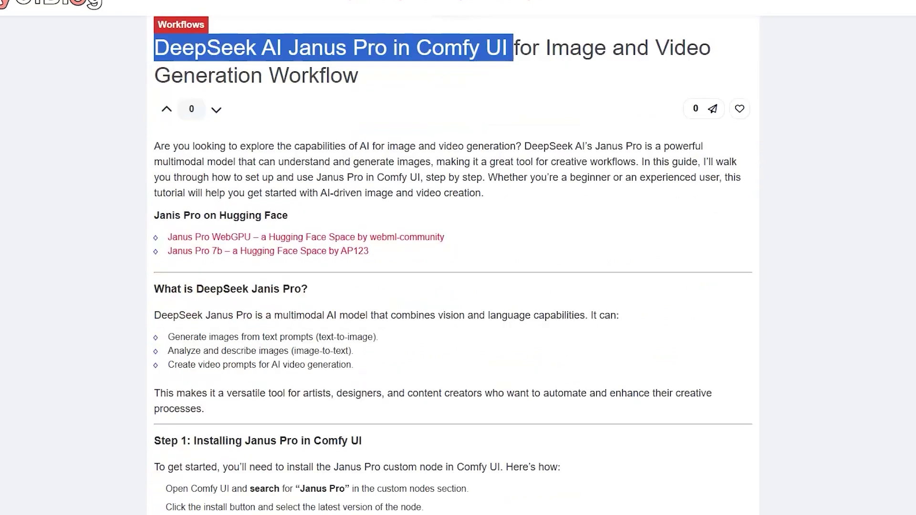
scroll(454, 287, "down", 1)
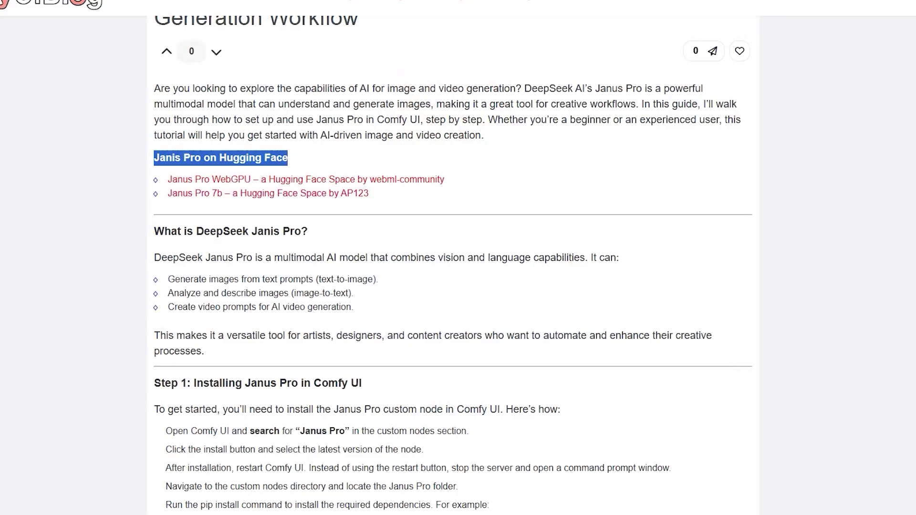
scroll(453, 263, "down", 2)
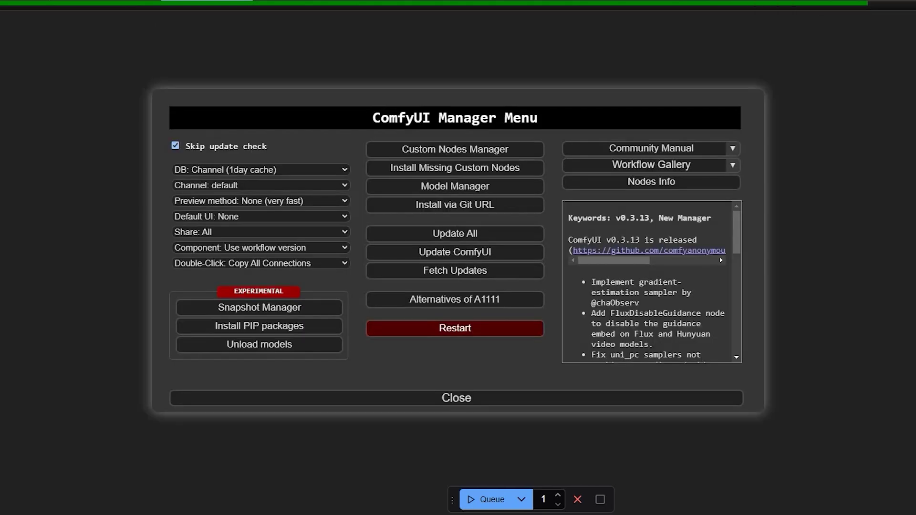
Switch to ComfyUI, find the ComfyUI-Janus-Pro node in the Custom Nodes Manager, and check the server console.
left_click(455, 149)
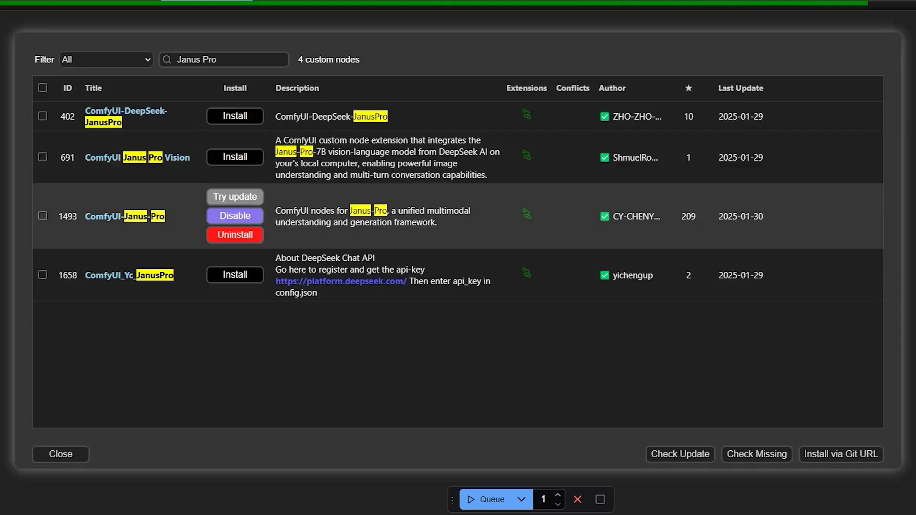
left_click_drag(85, 216, 166, 216)
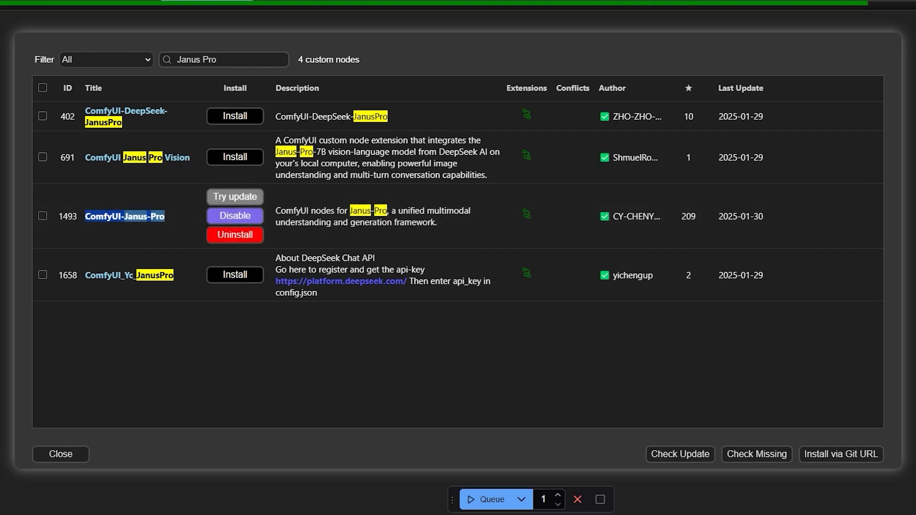
key("alt+Tab")
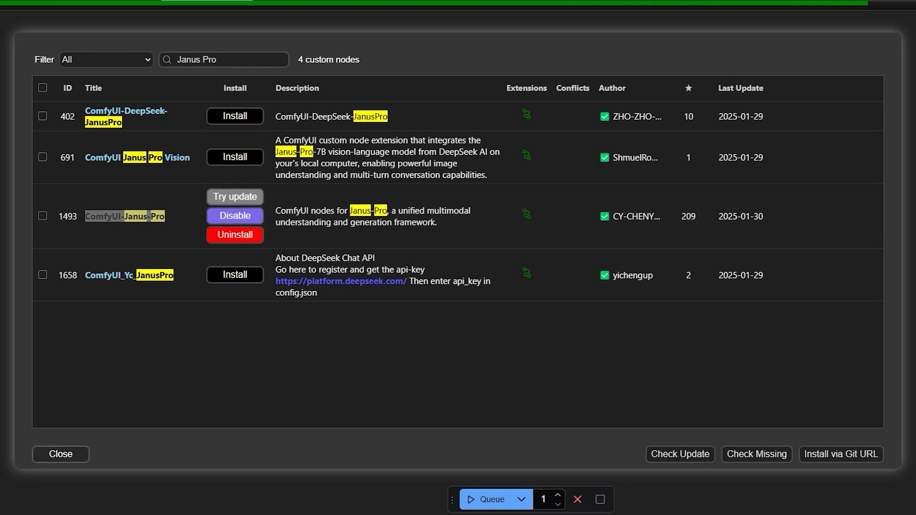
key("Escape")
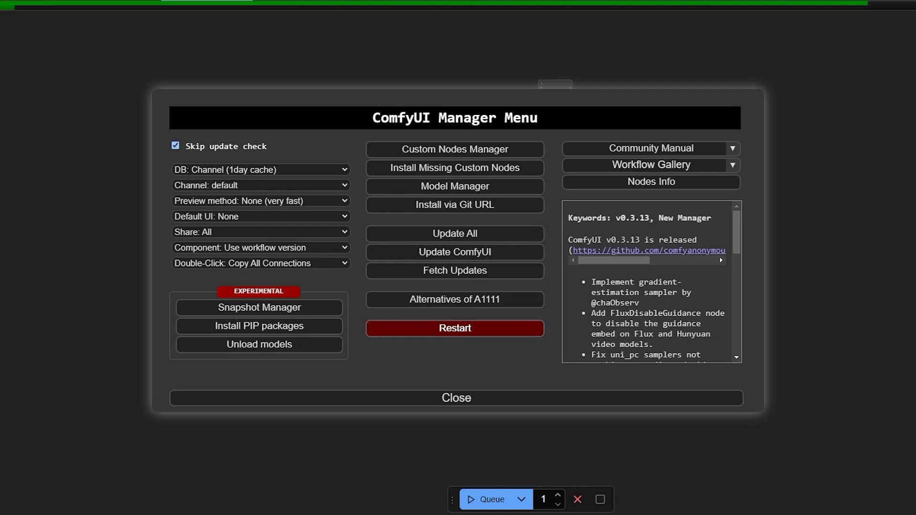
left_click(571, 513)
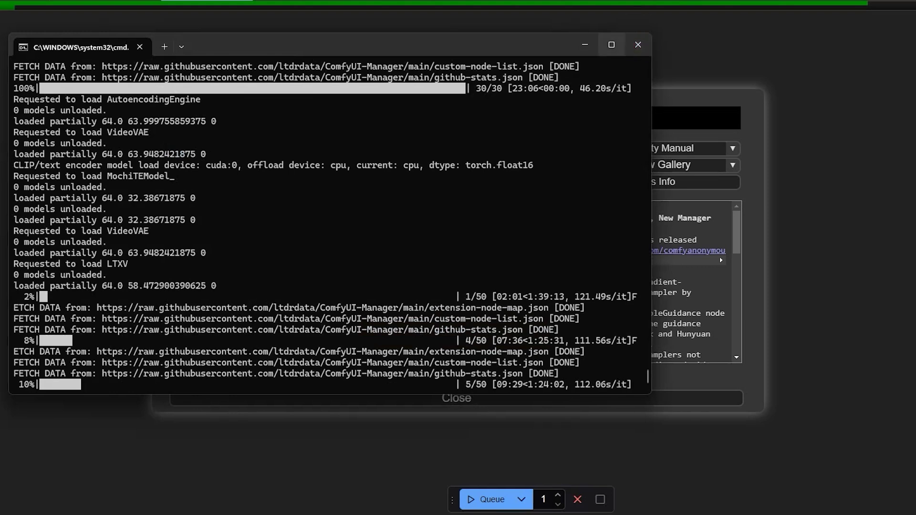
left_click(585, 44)
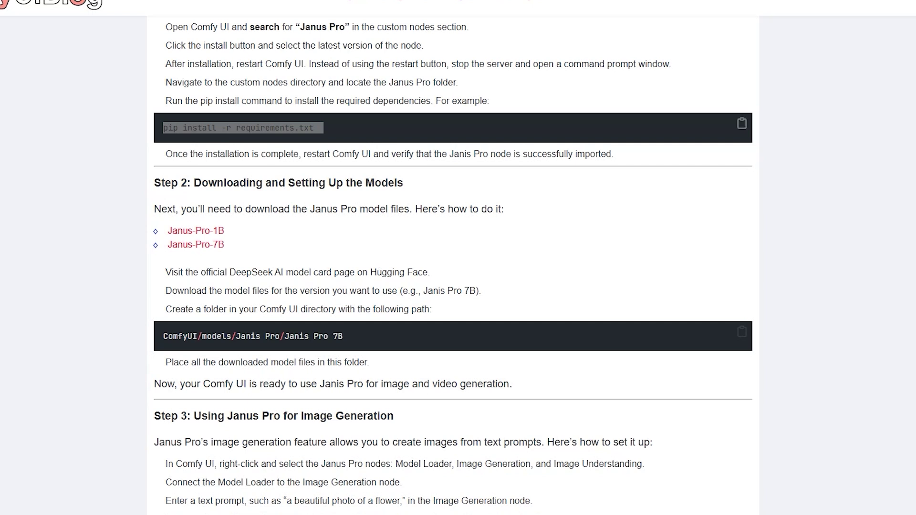
Copy the command "pip install -r requirements.txt" from the installation step of the guide.
left_click(742, 123)
left_click_drag(164, 127, 318, 127)
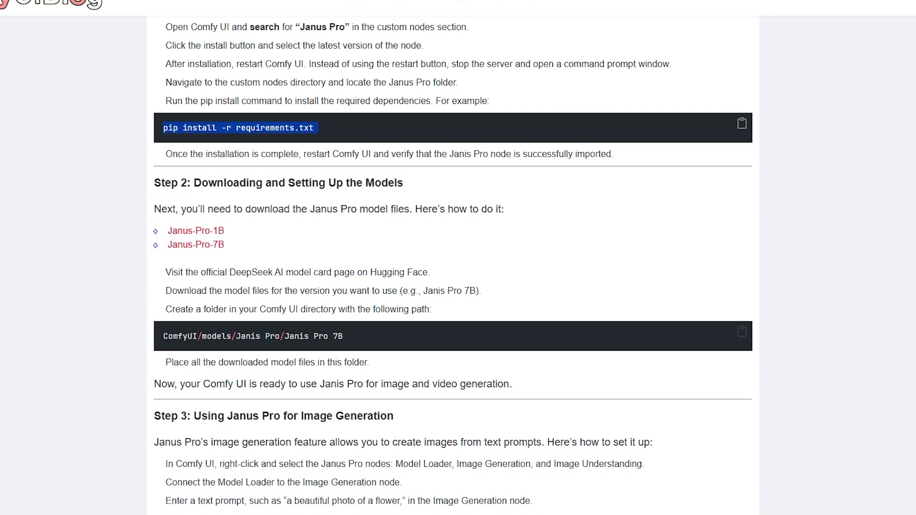
left_click(318, 127)
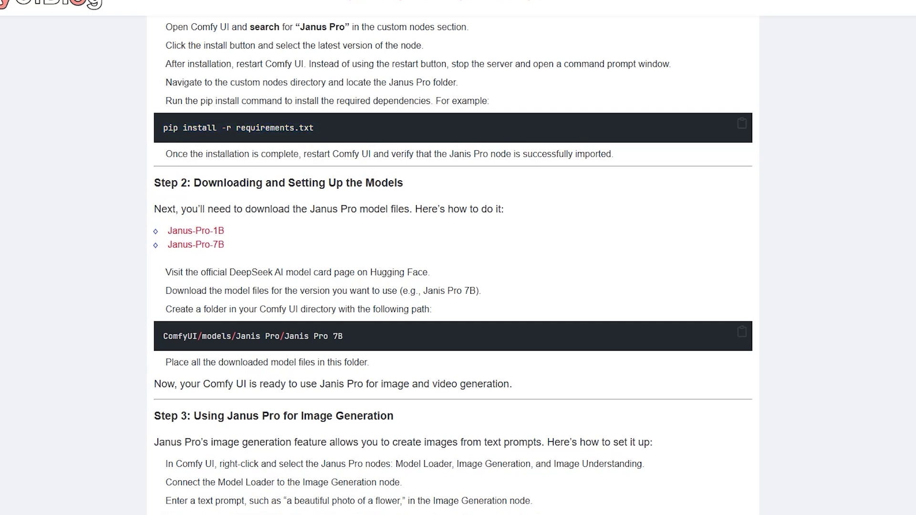
Switch to File Explorer and open the ComfyUI-Janus-Pro folder inside custom_nodes.
key("alt+Tab")
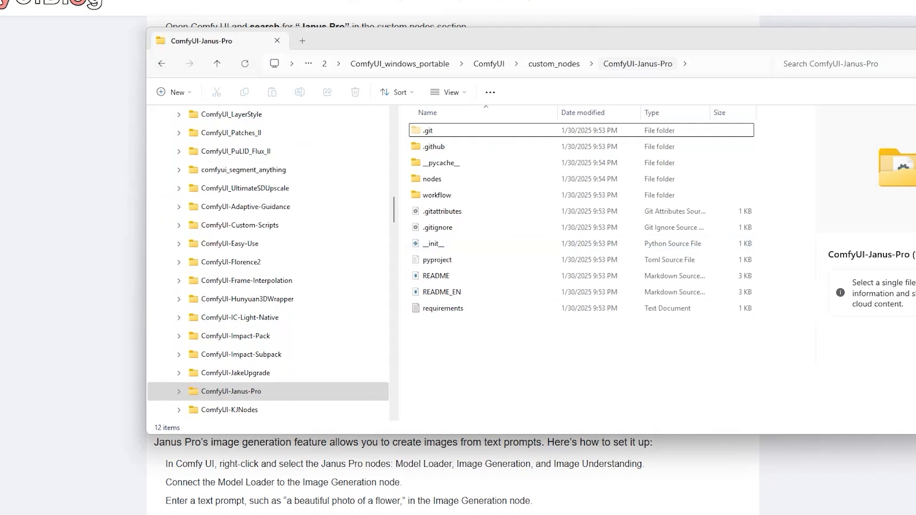
left_click(554, 63)
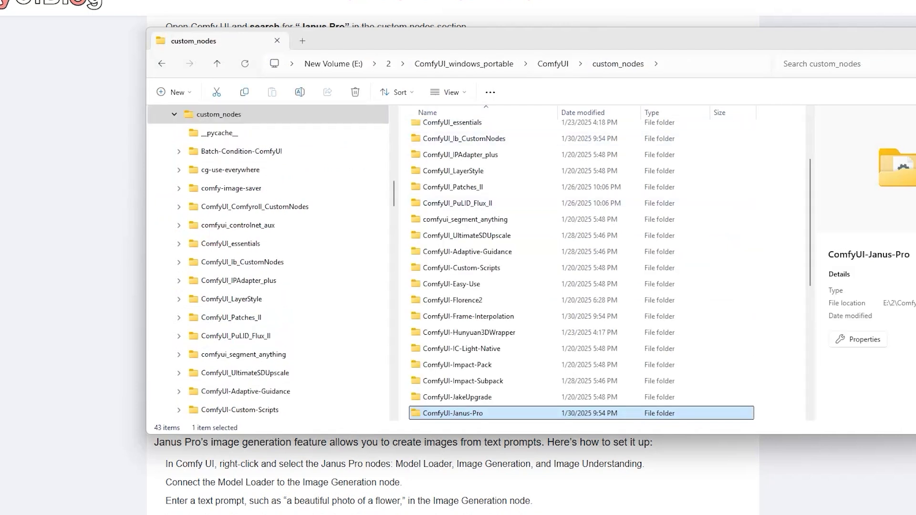
scroll(478, 187, "down", 4)
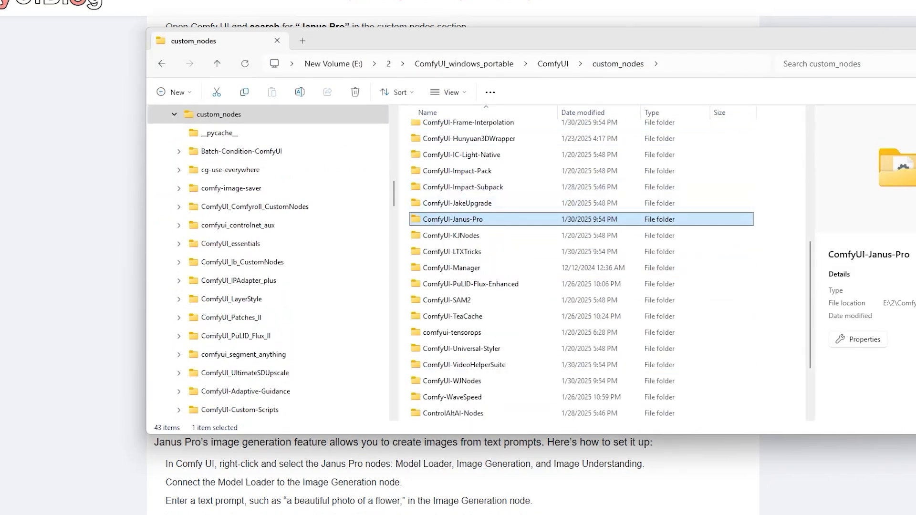
left_click(452, 219)
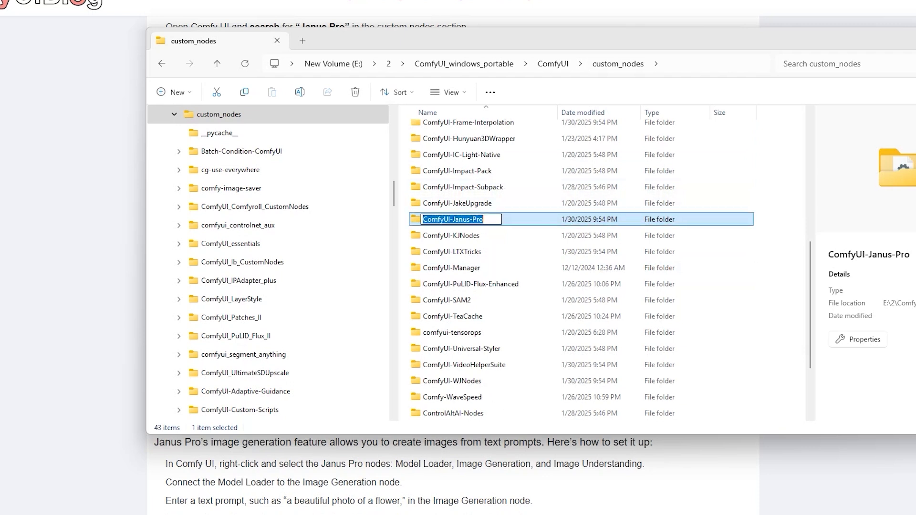
double_click(534, 216)
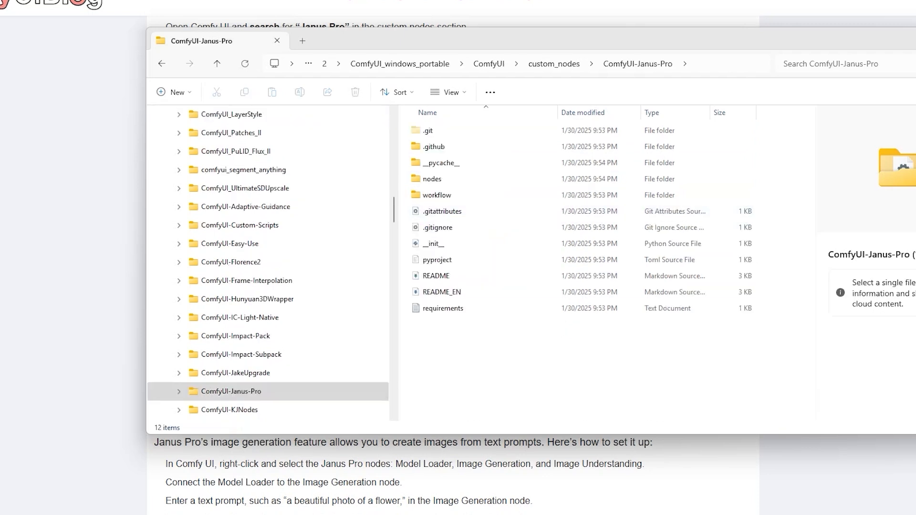
Open a terminal in the ComfyUI-Janus-Pro folder and run "pip install -r requirements.txt".
right_click(629, 344)
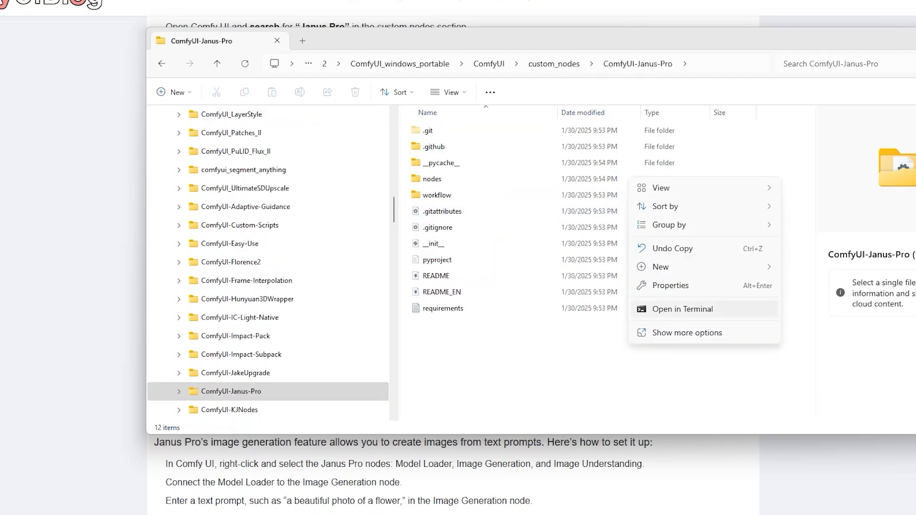
left_click(650, 308)
left_click_drag(428, 33, 549, 60)
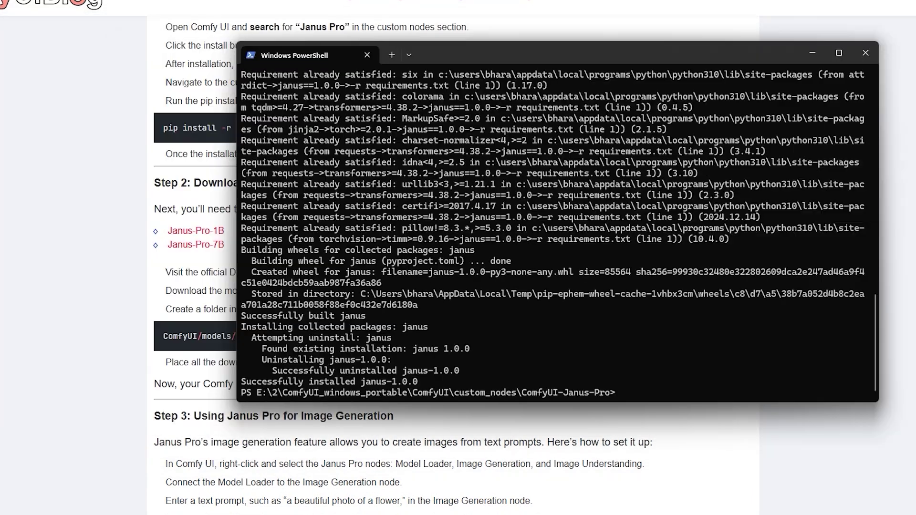
Review the pip installation output in the terminal from the first lines to the end.
left_click_drag(601, 55, 538, 28)
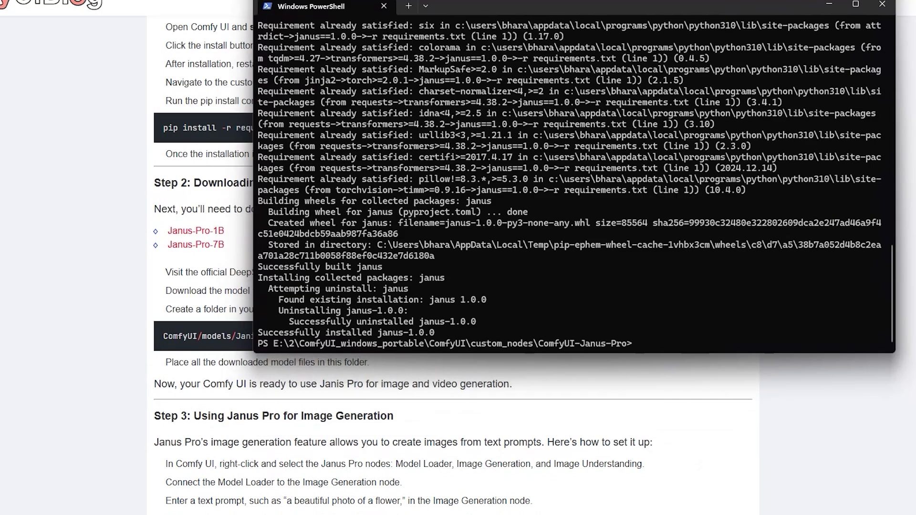
scroll(568, 186, "up", 20)
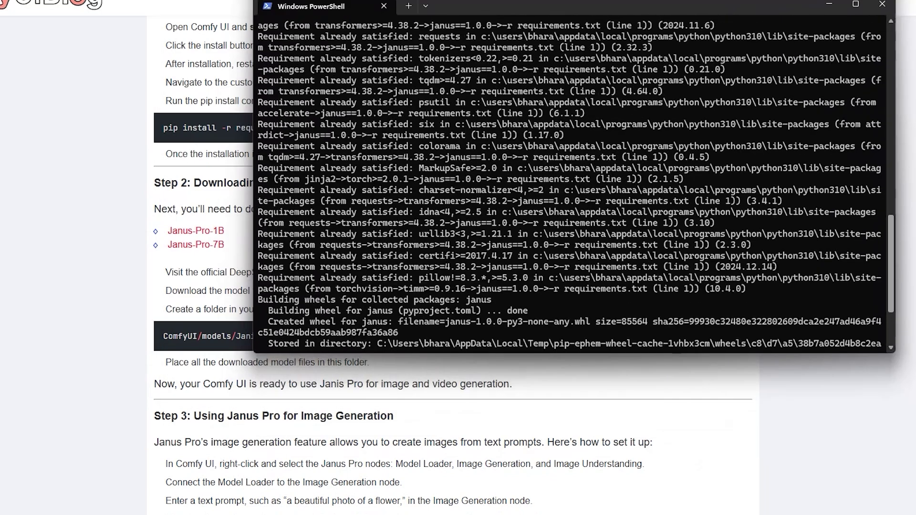
scroll(568, 186, "up", 3)
scroll(568, 186, "down", 20)
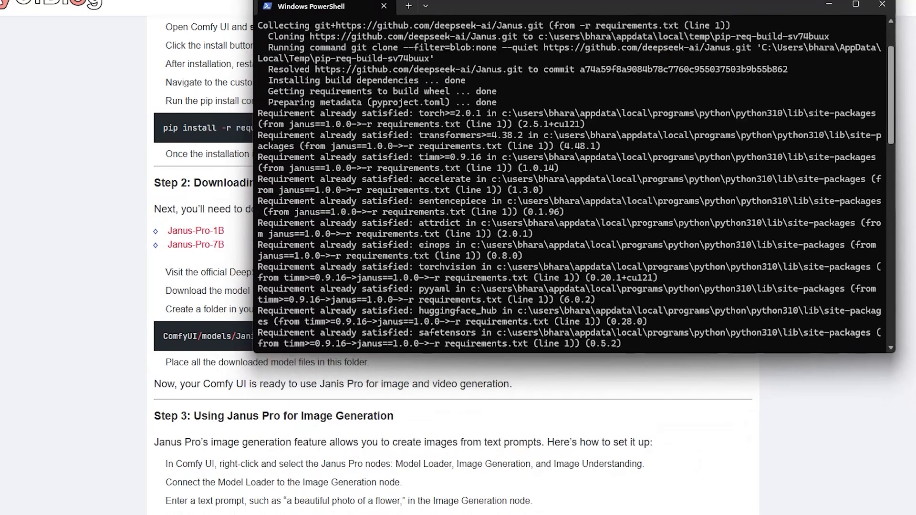
scroll(568, 186, "down", 1)
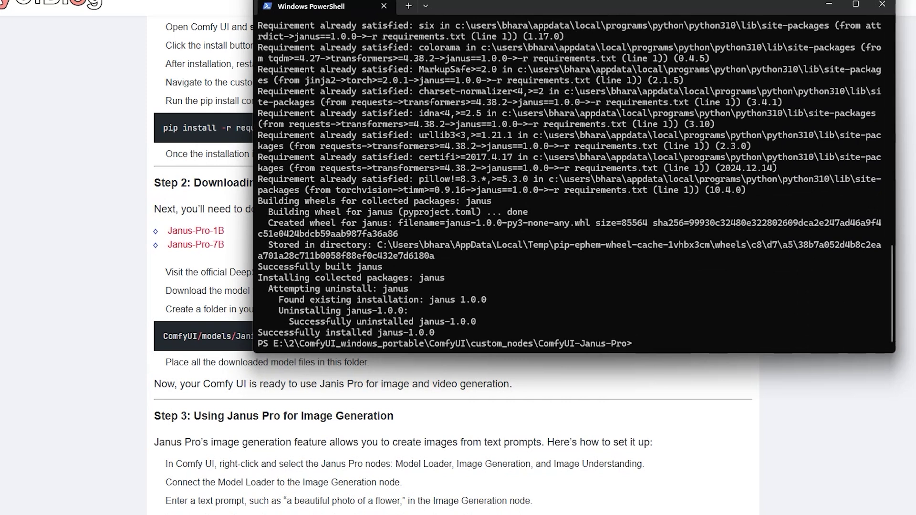
Return to the guide and read the "Step 2: Downloading and Setting Up the Models" section.
key("alt+Tab")
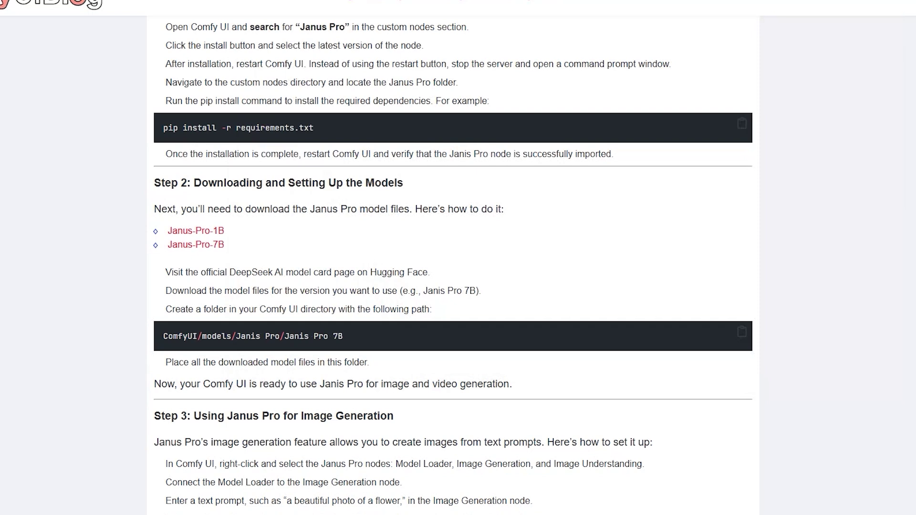
scroll(458, 267, "down", 1)
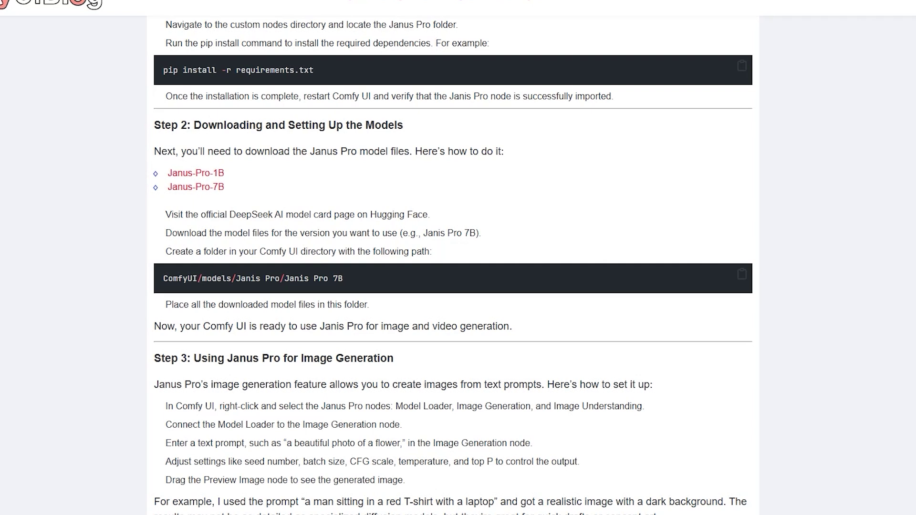
left_click_drag(188, 126, 403, 125)
left_click(403, 125)
scroll(458, 268, "down", 1)
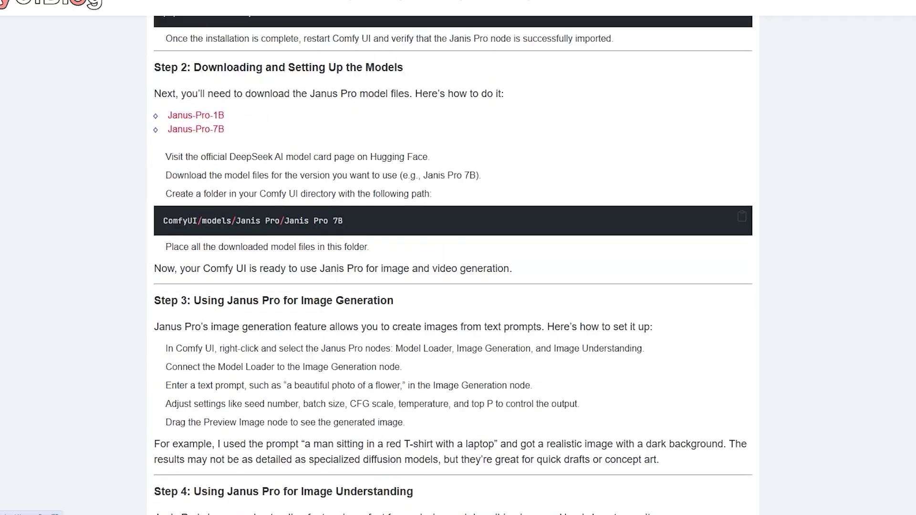
Switch to File Explorer, go from checkpoints to the Janus-Pro folder under models, and select Janus-Pro-7B.
key("alt+Tab")
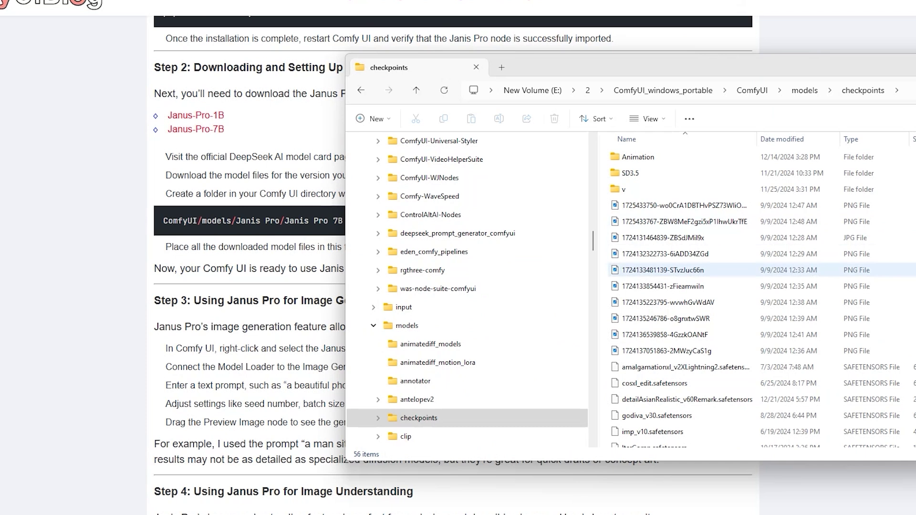
left_click(804, 90)
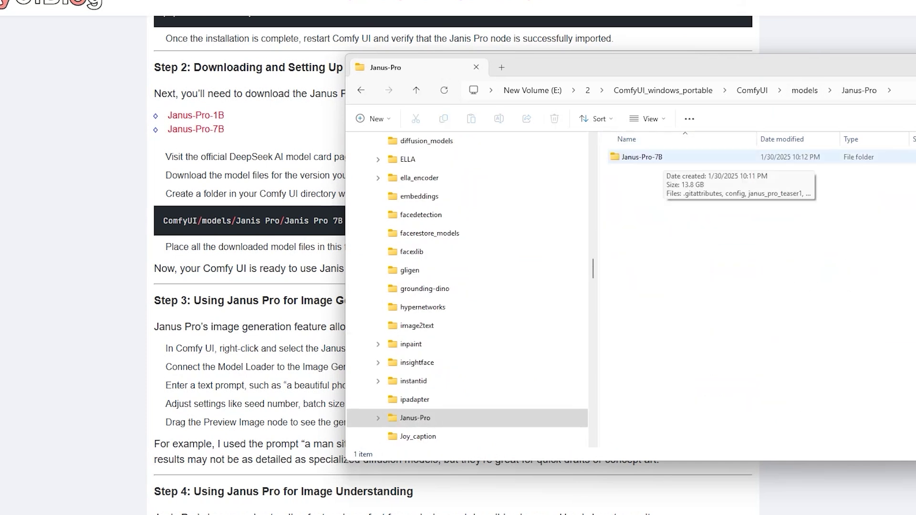
left_click(663, 157)
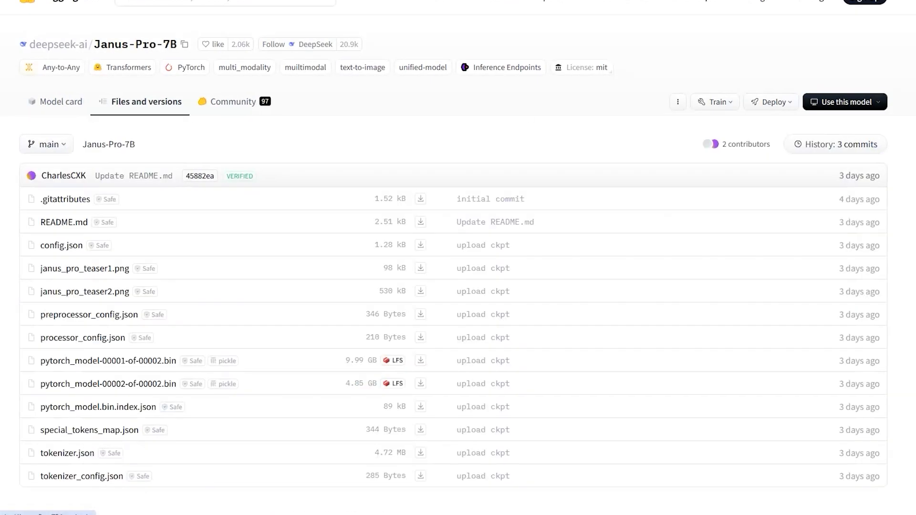
Review the Janus-Pro-7B model files on Hugging Face and show the full path of the local Janus-Pro folder.
scroll(140, 101, "down", 1)
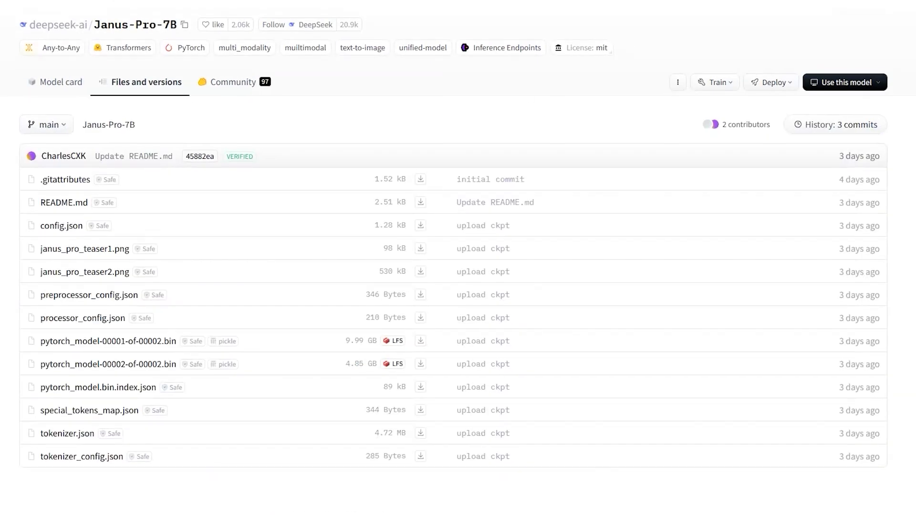
key("alt+Tab")
left_click_drag(895, 59, 836, 66)
left_click(854, 97)
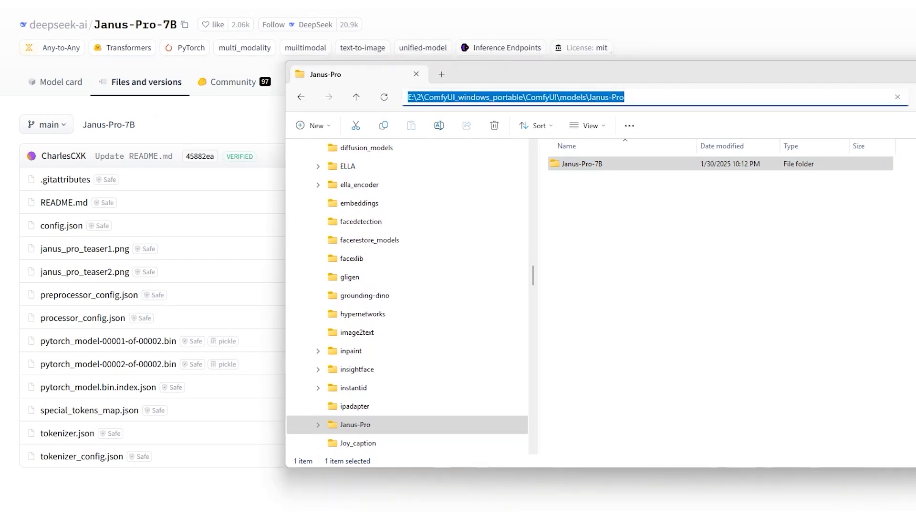
left_click(560, 98)
left_click_drag(526, 97, 619, 97)
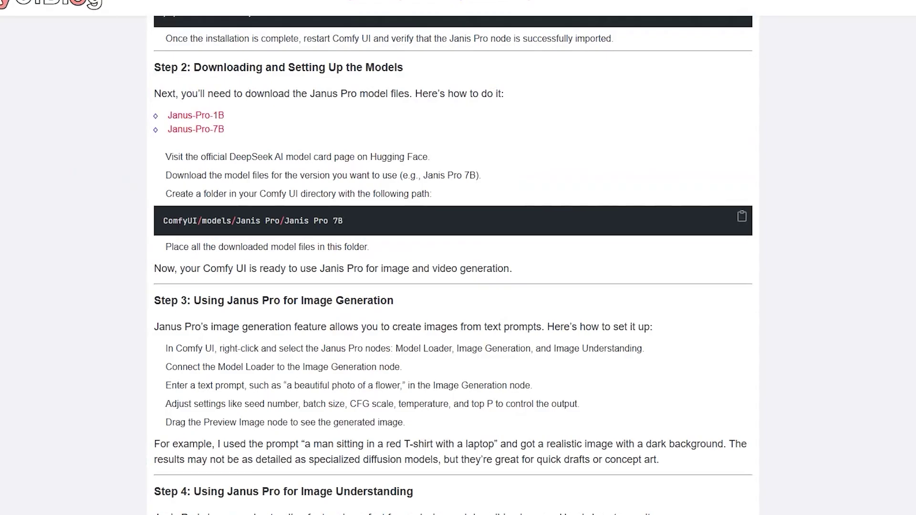
Compare the model folder path given in the guide with the local Janus-Pro folder and select Janus-Pro-7B inside it.
left_click_drag(164, 220, 353, 221)
key("alt+Tab")
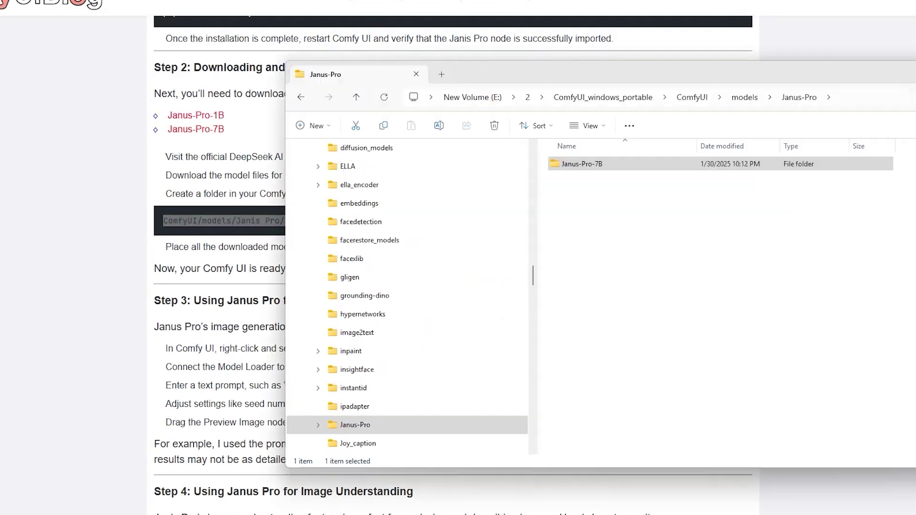
left_click(859, 97)
left_click(620, 363)
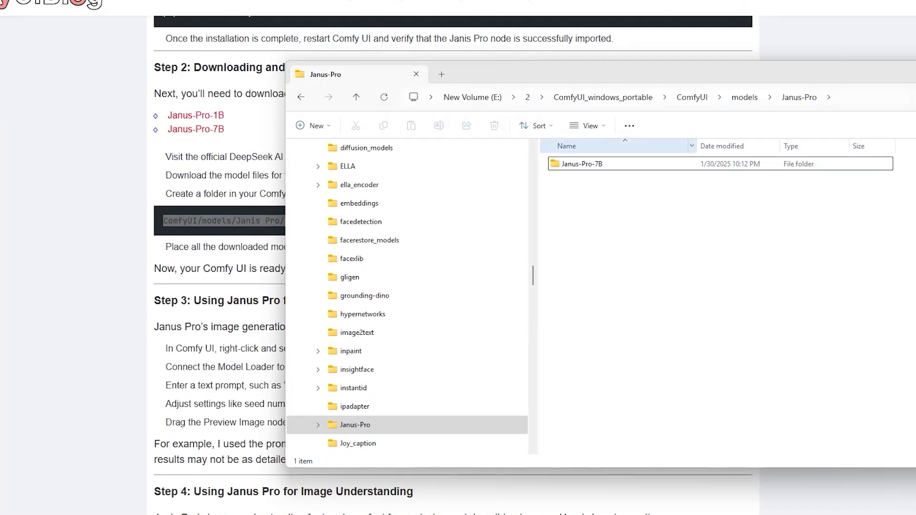
left_click(582, 164)
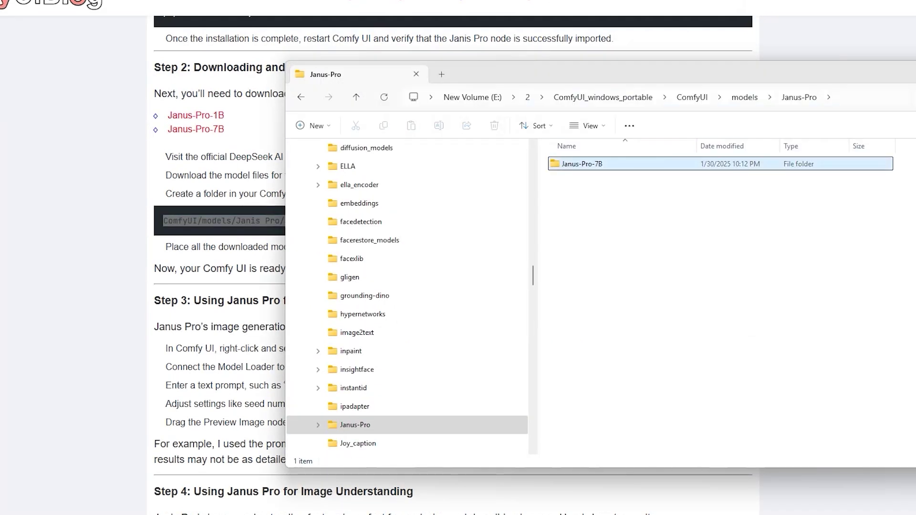
Open the local Janus-Pro-7B folder, and highlight the complete list of model files in the Janus-Pro-7B repository on Hugging Face.
key("alt+Tab")
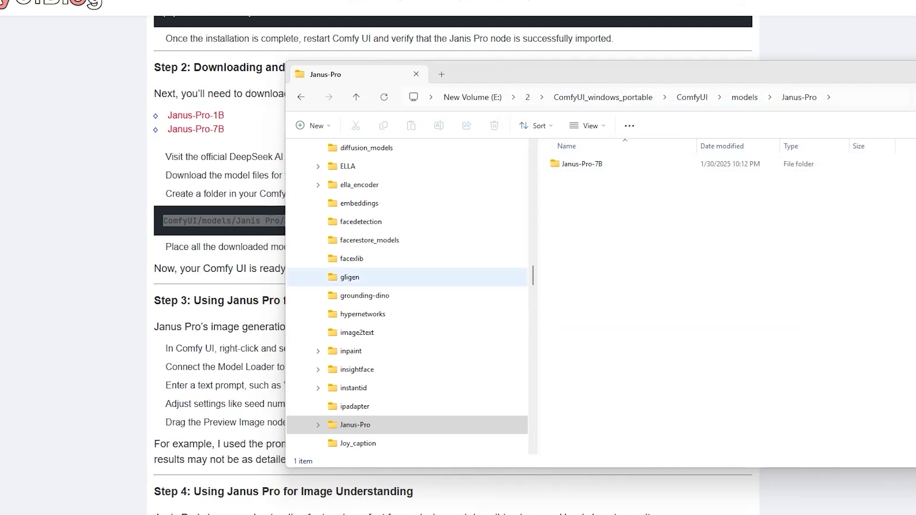
double_click(582, 164)
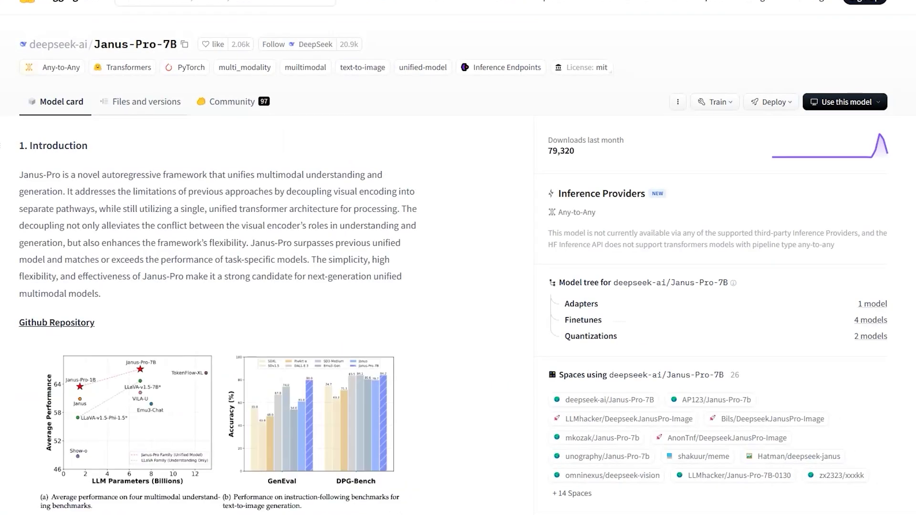
left_click(140, 101)
scroll(458, 257, "down", 1)
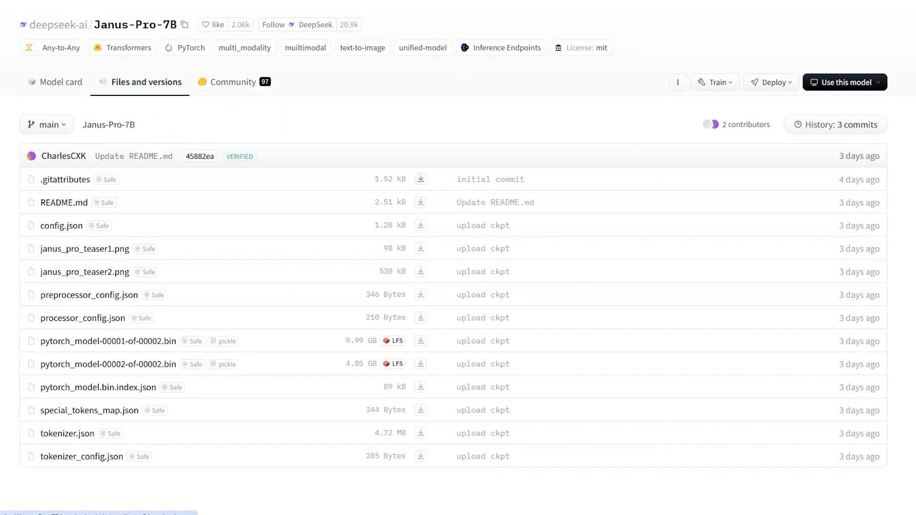
left_click_drag(41, 179, 486, 457)
Switch to File Explorer and select the model files in the local Janus-Pro-7B folder to compare them with the repository's list.
key("alt+Tab")
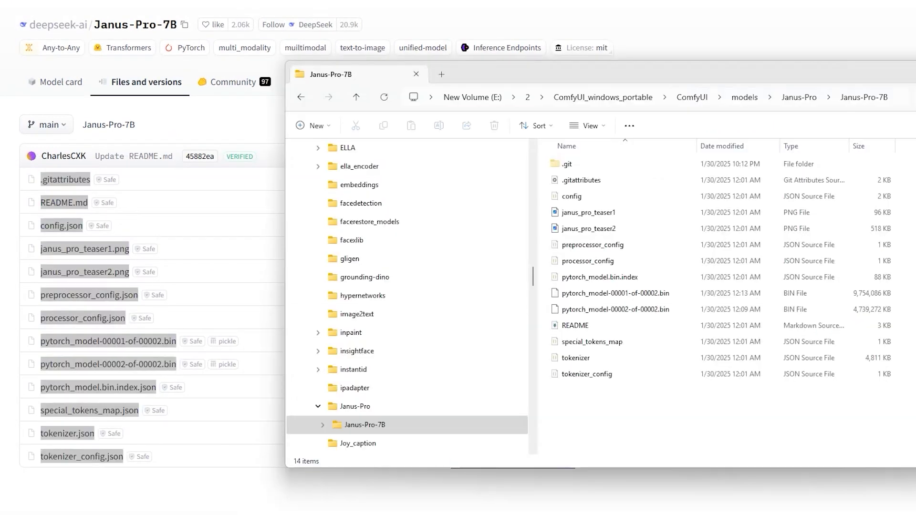
left_click_drag(634, 401, 573, 161)
left_click(635, 401)
left_click_drag(629, 404, 593, 167)
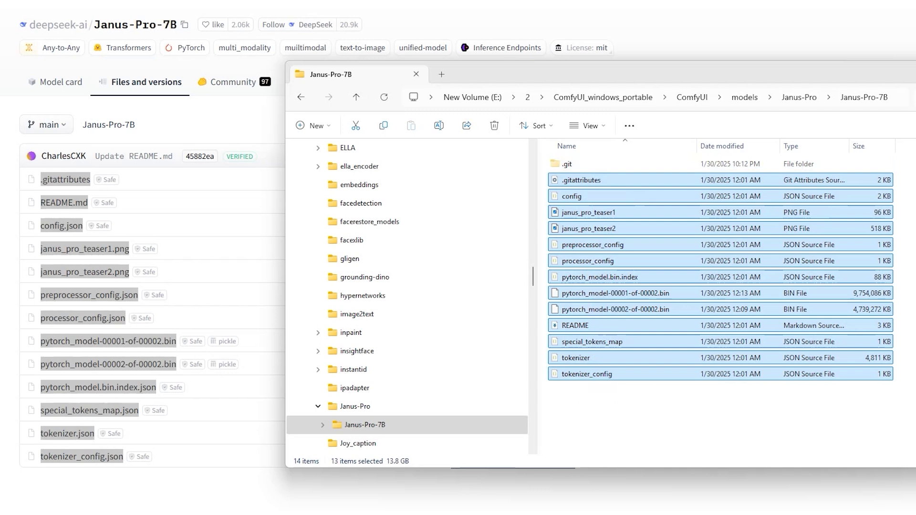
key("Escape")
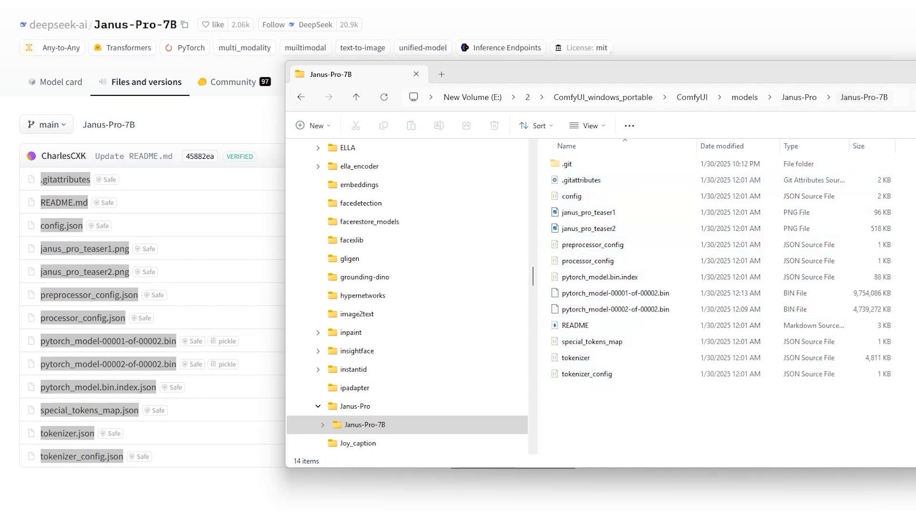
left_click_drag(631, 411, 598, 161)
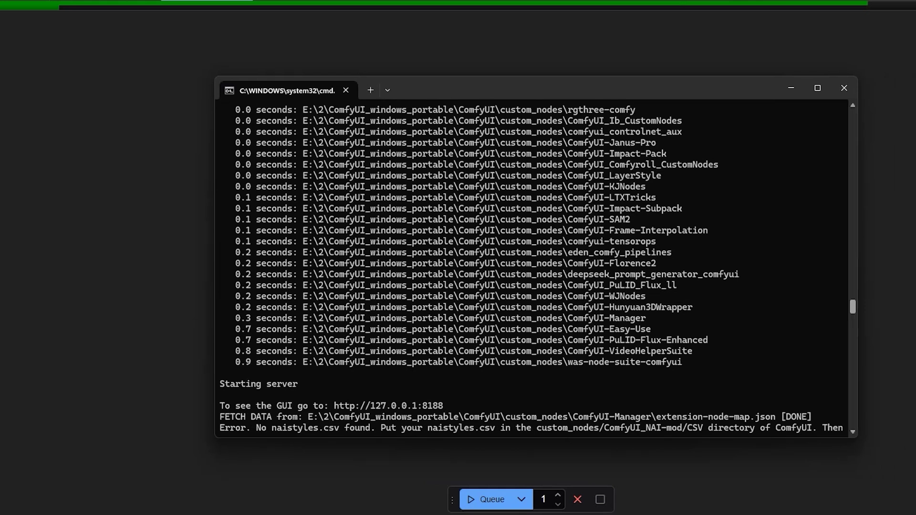
Check the ComfyUI console's custom node import times for ComfyUI-Janus-Pro and highlight that line.
scroll(531, 269, "up", 1)
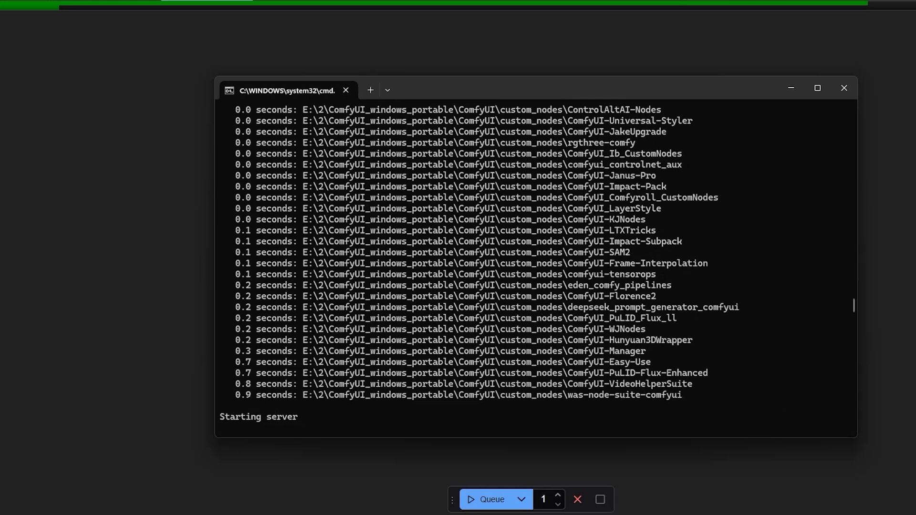
left_click_drag(667, 176, 230, 175)
scroll(536, 269, "down", 3)
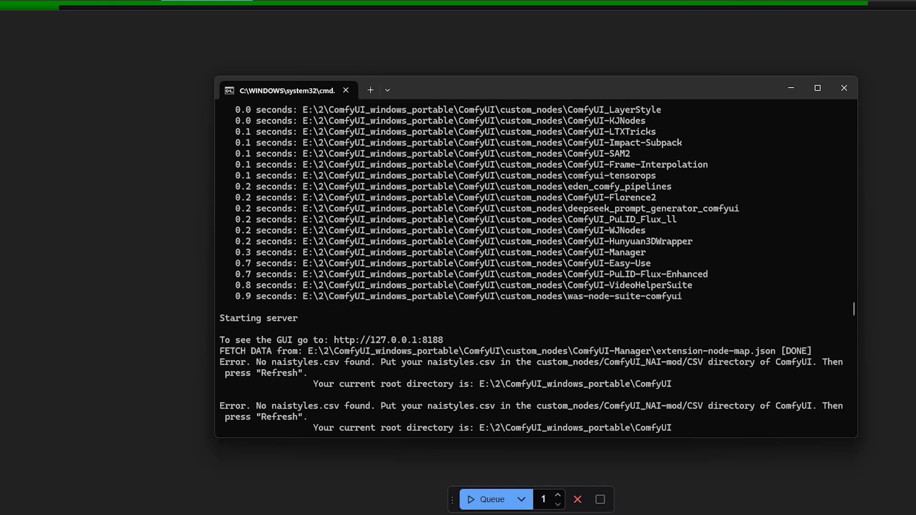
left_click_drag(546, 88, 556, 38)
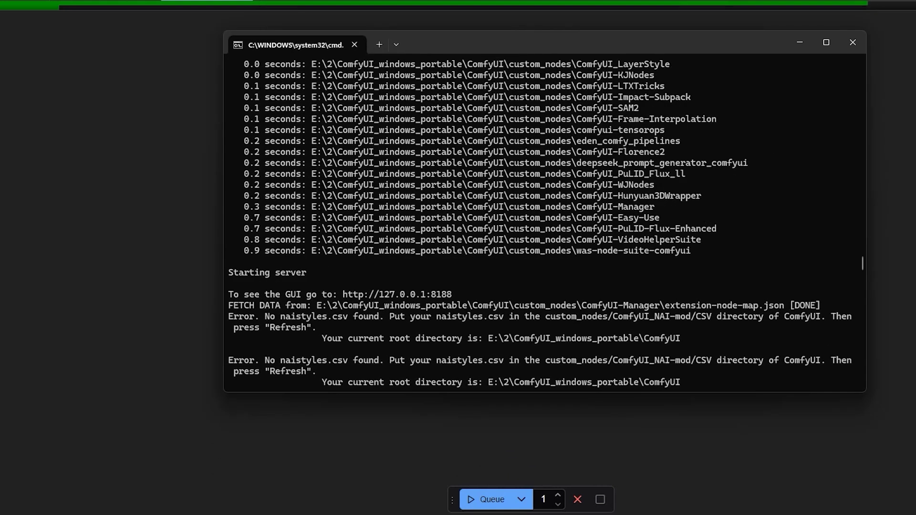
scroll(539, 225, "up", 4)
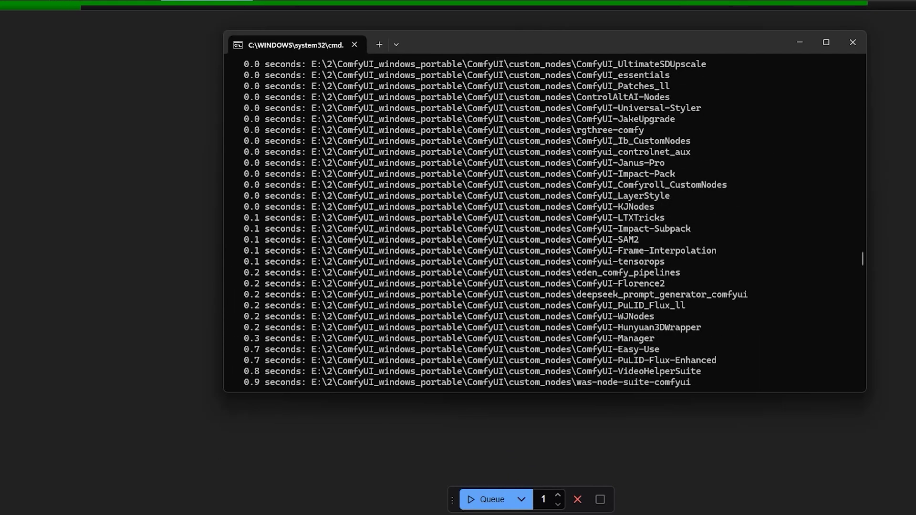
scroll(544, 224, "up", 3)
scroll(544, 225, "down", 3)
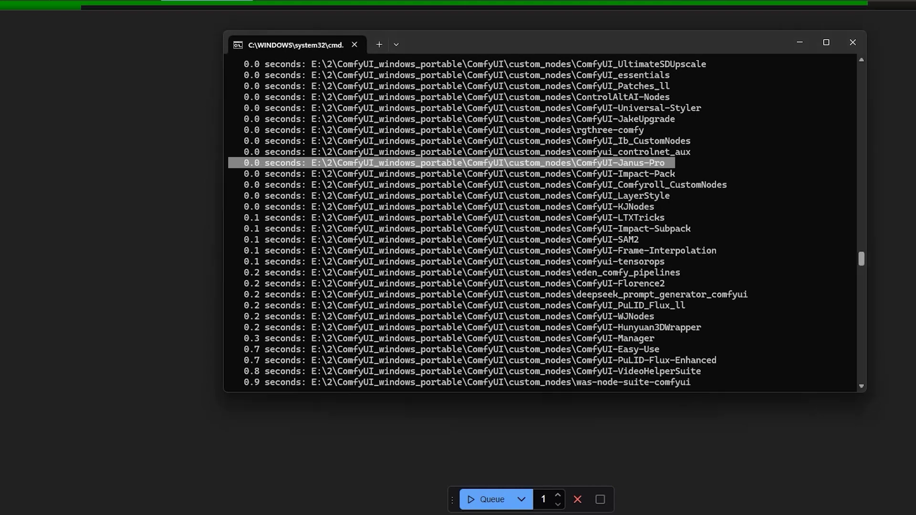
Examine the earlier console log for the dependency installation of ComfyUI-Janus-Pro from the deepseek-ai/Janus repository.
scroll(540, 224, "up", 13)
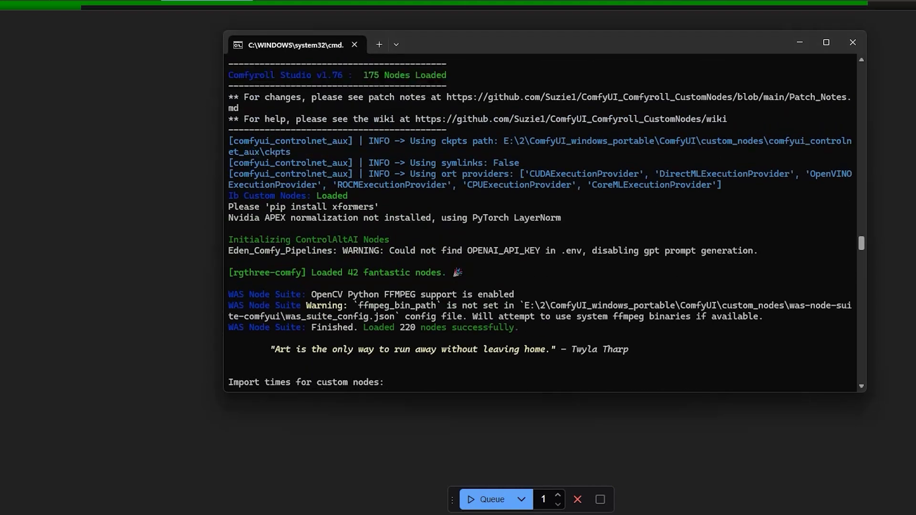
scroll(540, 223, "up", 10)
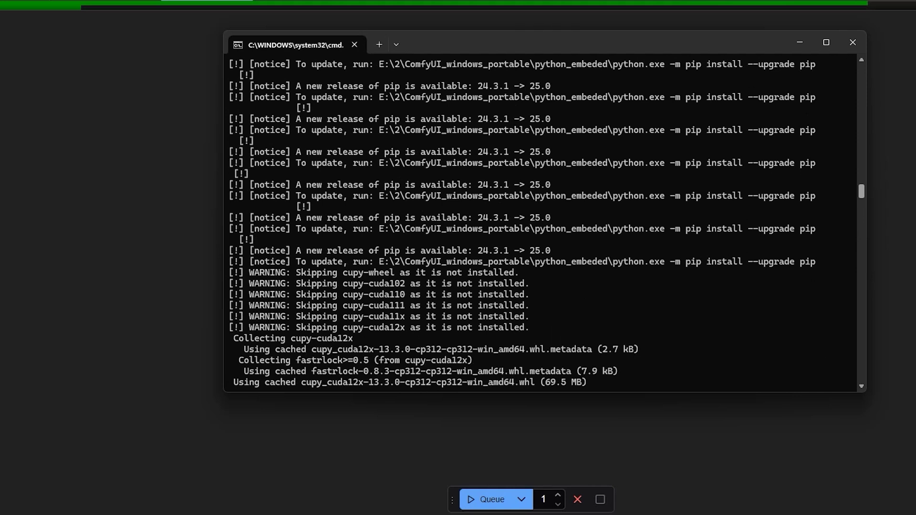
scroll(539, 224, "down", 1)
scroll(539, 224, "up", 8)
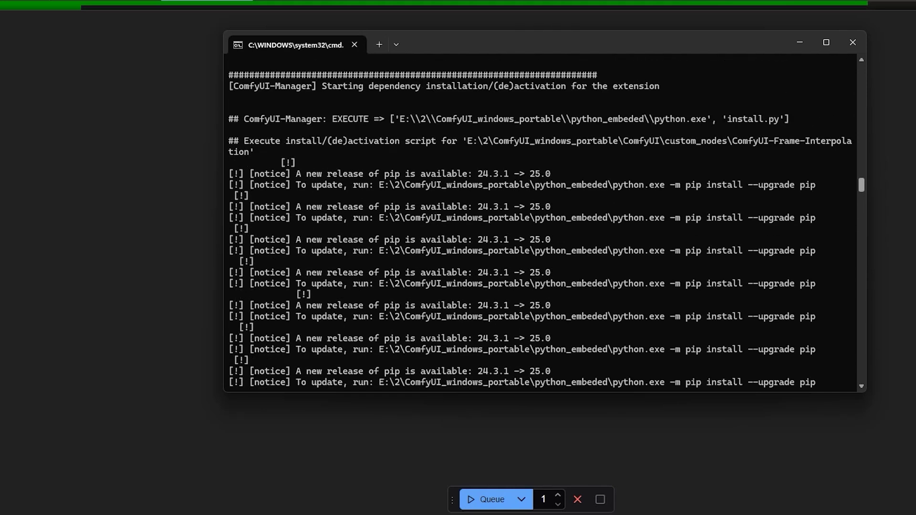
scroll(540, 223, "up", 4)
scroll(539, 223, "down", 10)
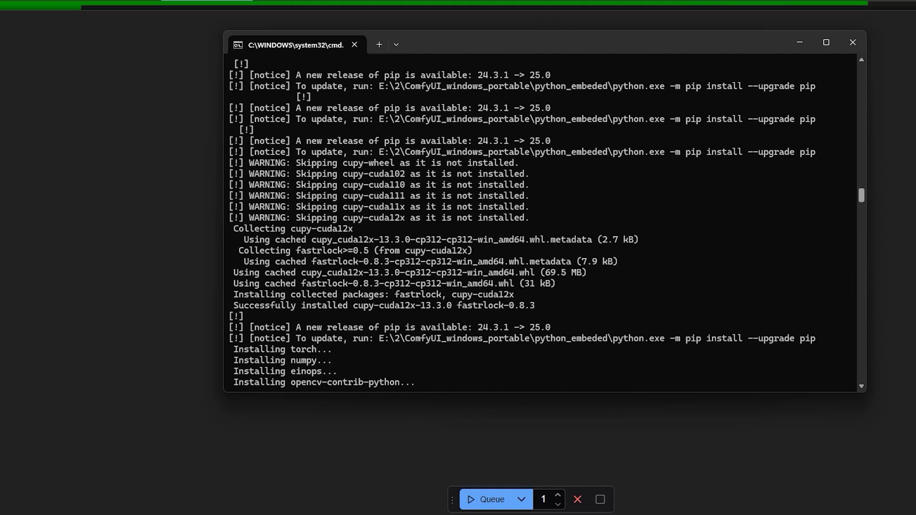
scroll(540, 224, "down", 12)
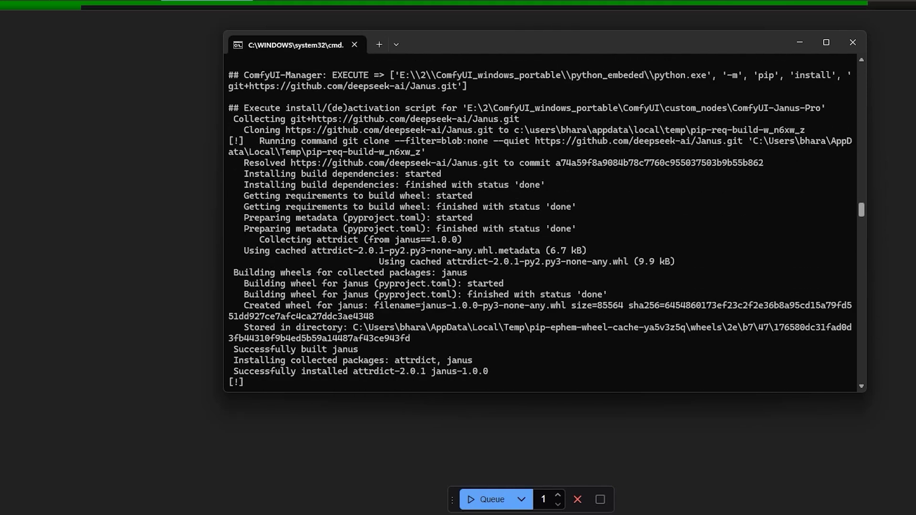
scroll(540, 224, "down", 3)
scroll(540, 224, "down", 1)
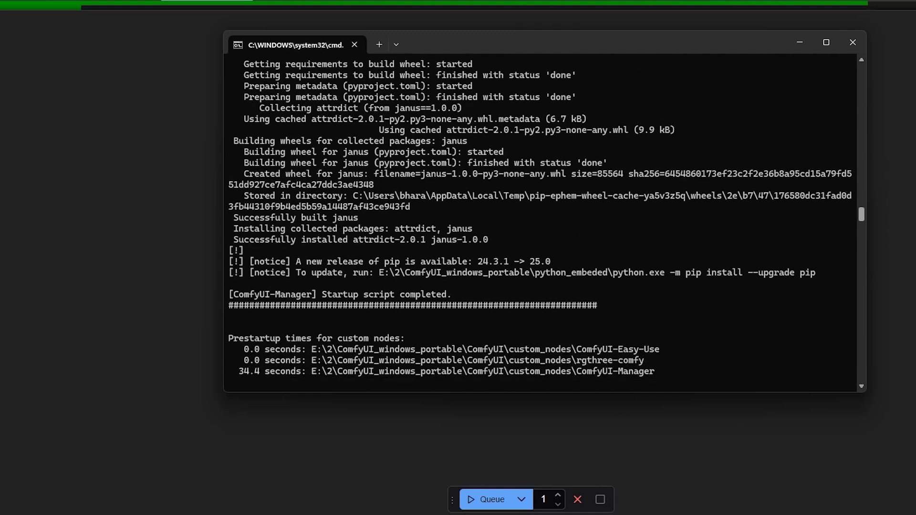
scroll(540, 224, "down", 2)
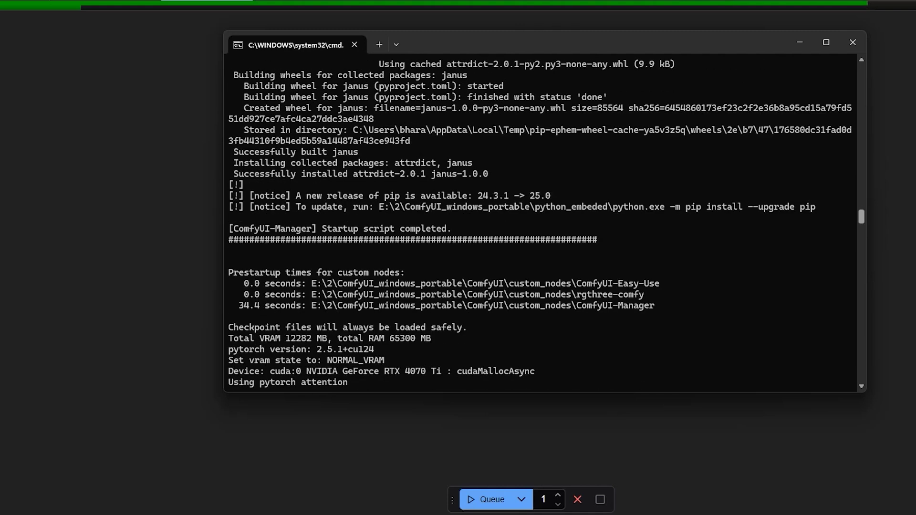
Review the rest of the startup log down to the ComfyUI-Janus-Pro import line and minimize the console.
scroll(540, 223, "down", 15)
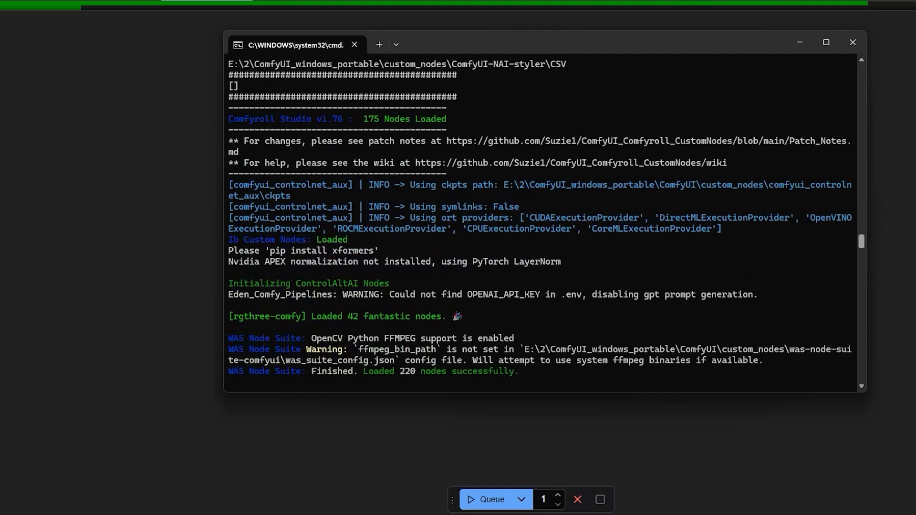
scroll(540, 224, "down", 4)
scroll(540, 224, "up", 6)
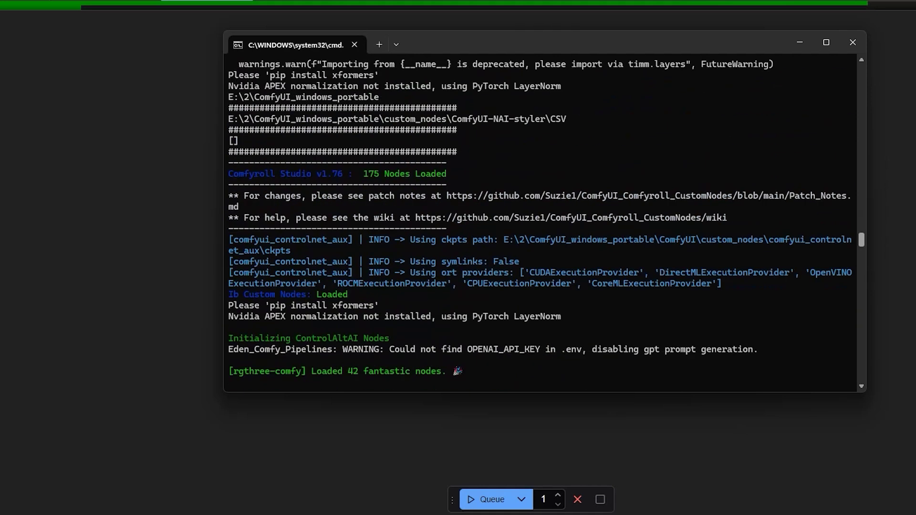
scroll(540, 224, "up", 6)
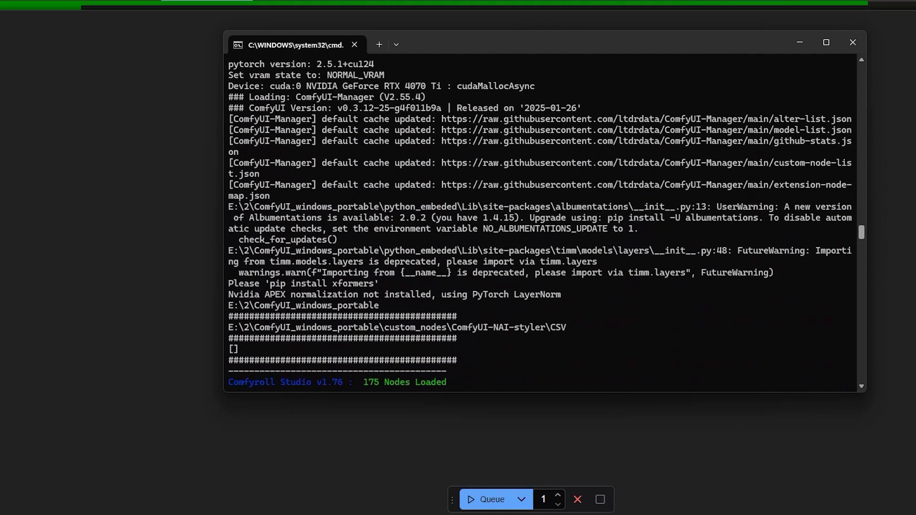
scroll(540, 223, "down", 13)
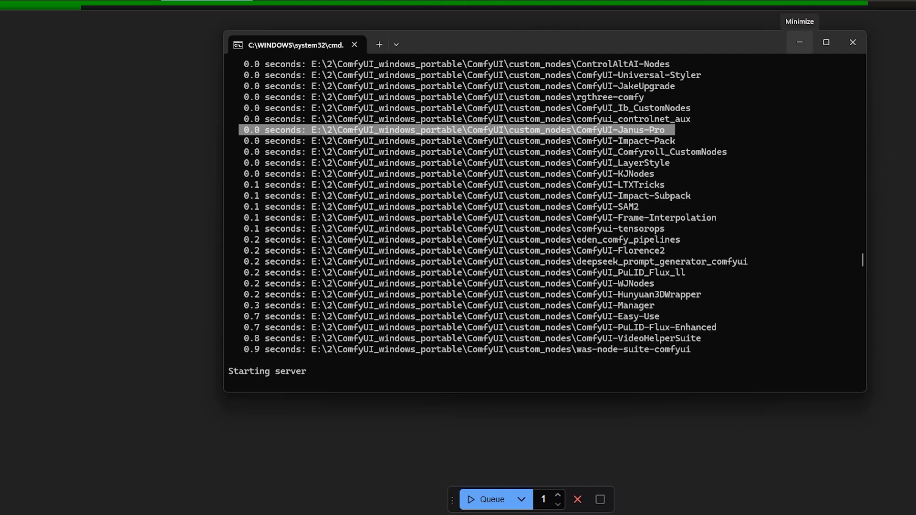
left_click(800, 42)
Browse the nodes that can be added to the canvas and show the Janus-Pro category.
right_click(480, 152)
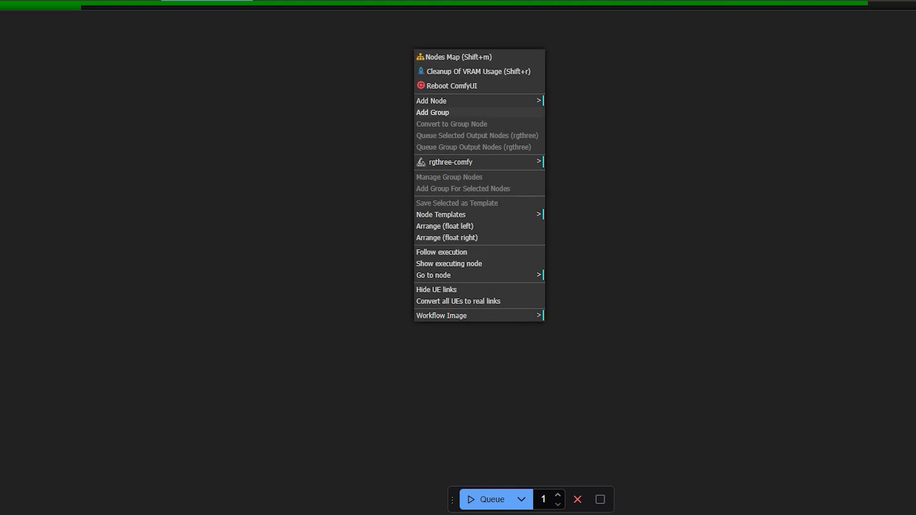
left_click(431, 101)
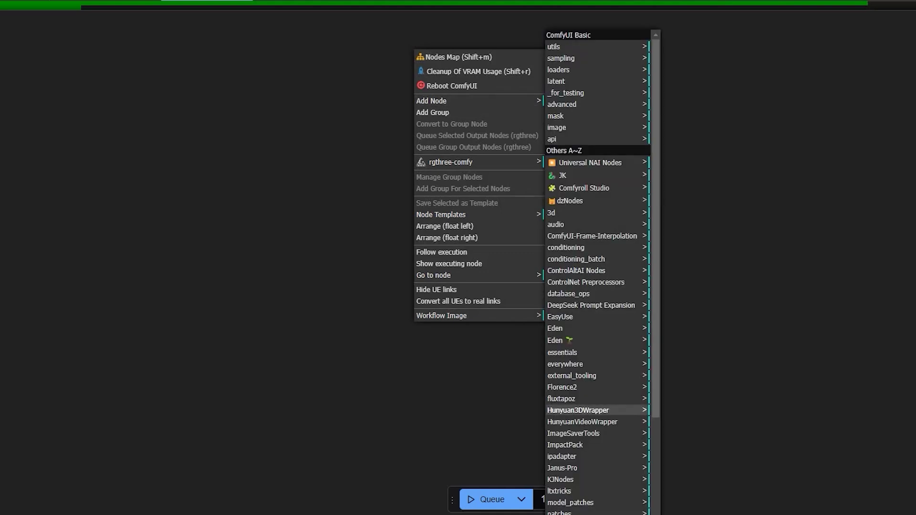
scroll(572, 398, "down", 1)
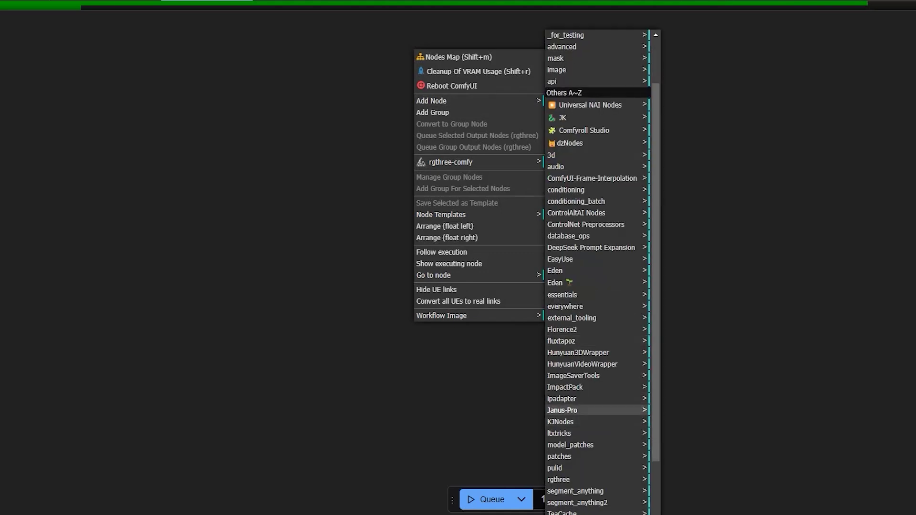
left_click(562, 410)
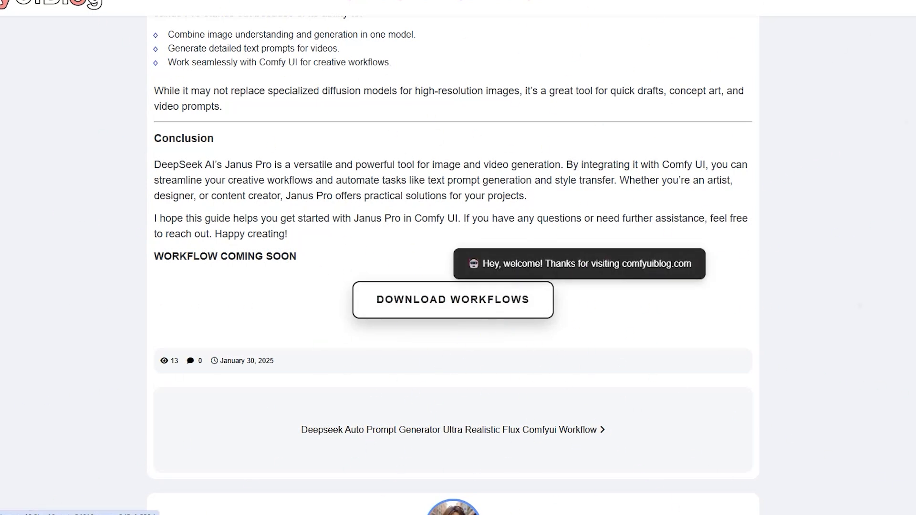
Follow the guide's workflow download link and bring up the Janus Model Loader node in the Janus workflow in ComfyUI.
left_click(453, 301)
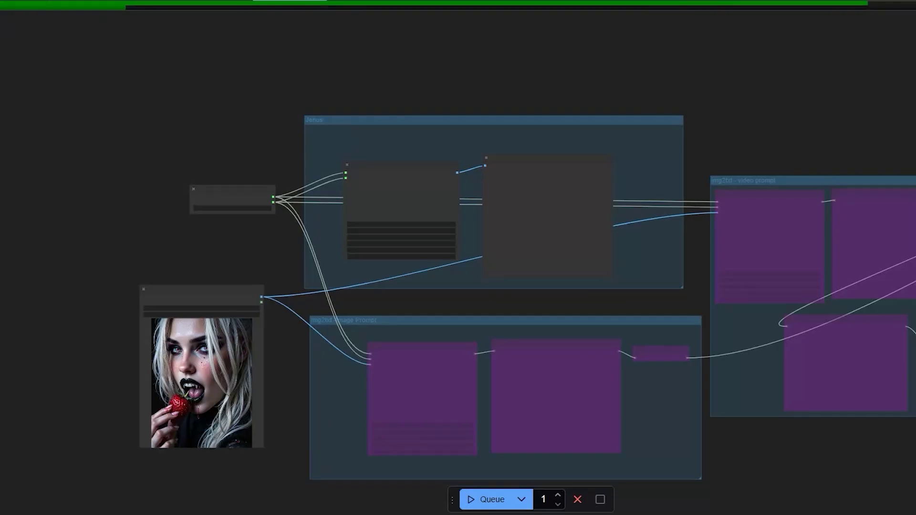
scroll(212, 239, "up", 5)
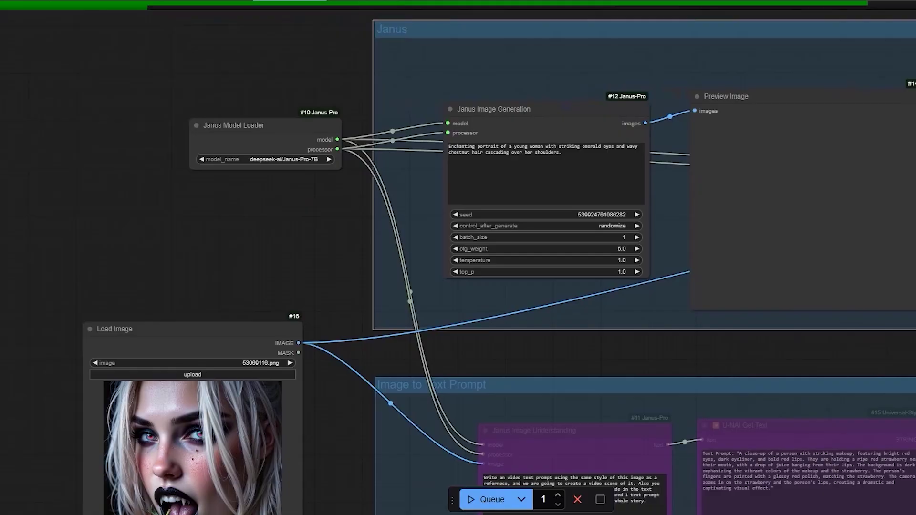
scroll(150, 102, "up", 5)
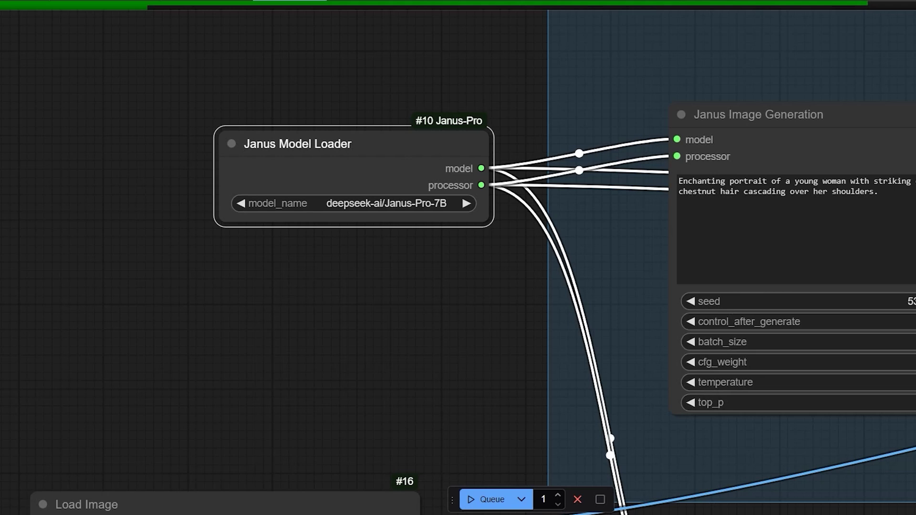
Set the Janus Model Loader's model_name to deepseek-ai/Janus-Pro-1B.
left_click(365, 204)
left_click(382, 205)
left_click(386, 205)
left_click(402, 224)
left_click(355, 203)
left_click(396, 210)
scroll(425, 248, "down", 6)
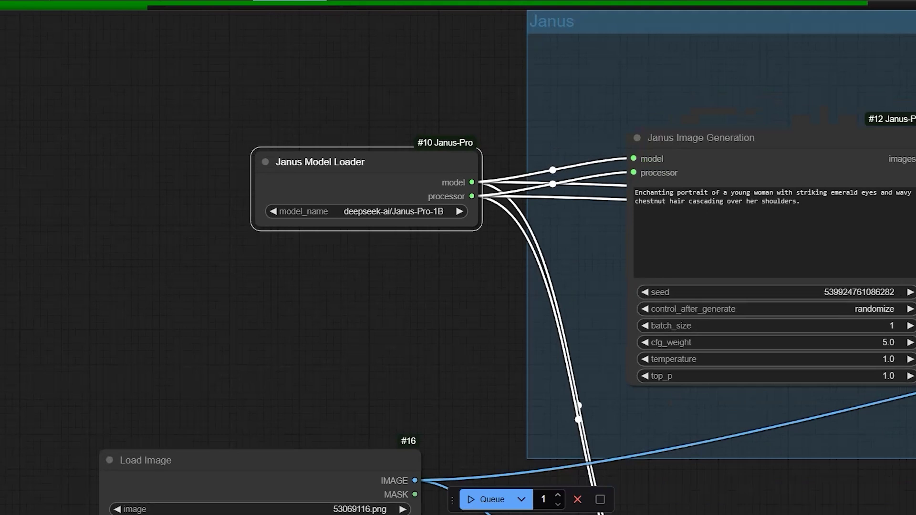
Examine the Load Image node and the Image to Text Prompt group, leaving the group's title as it is.
left_click_drag(425, 248, 382, 102)
left_click_drag(458, 270, 313, 151)
left_click(363, 183)
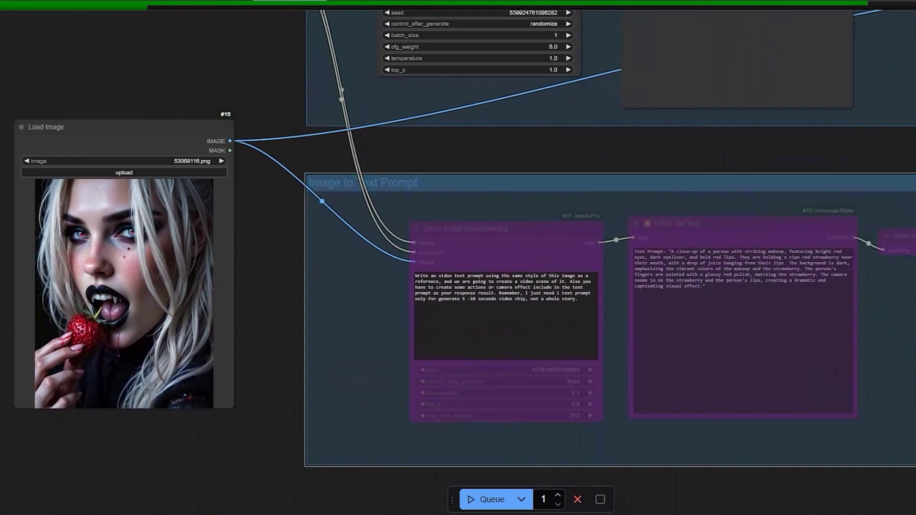
double_click(363, 183)
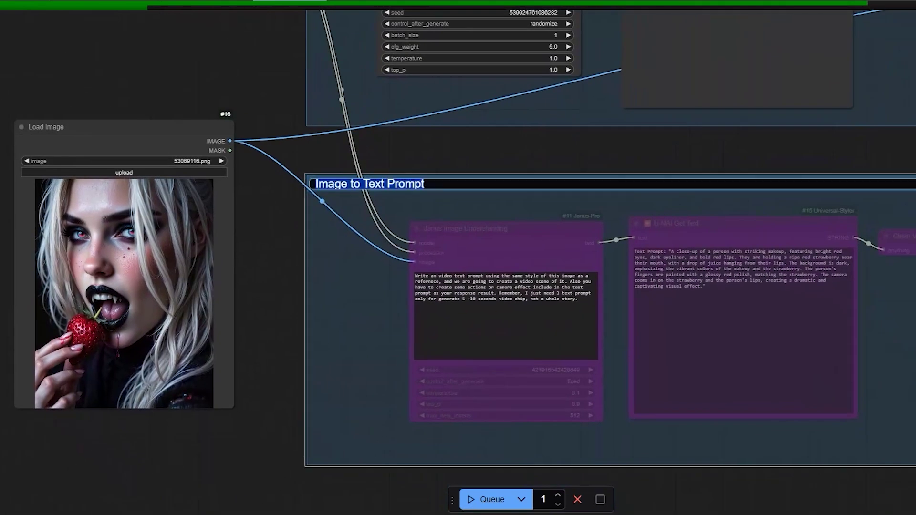
key("Escape")
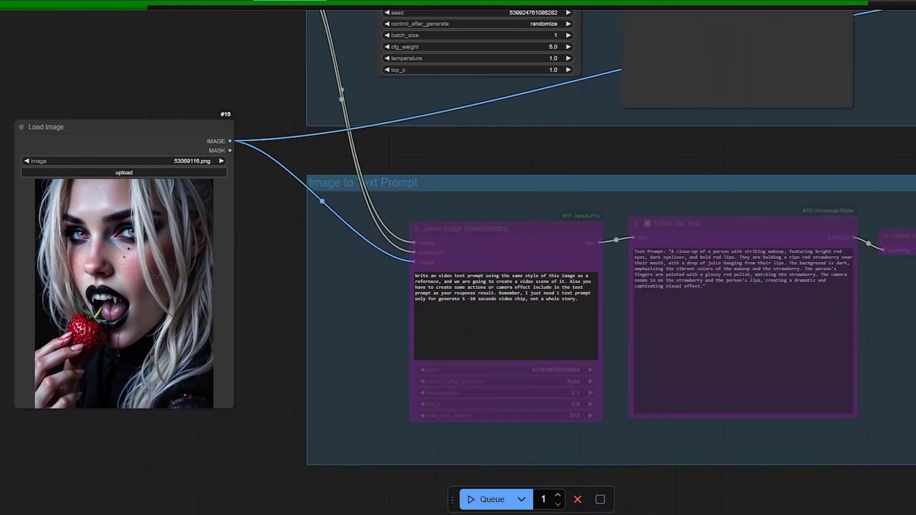
scroll(324, 208, "down", 2)
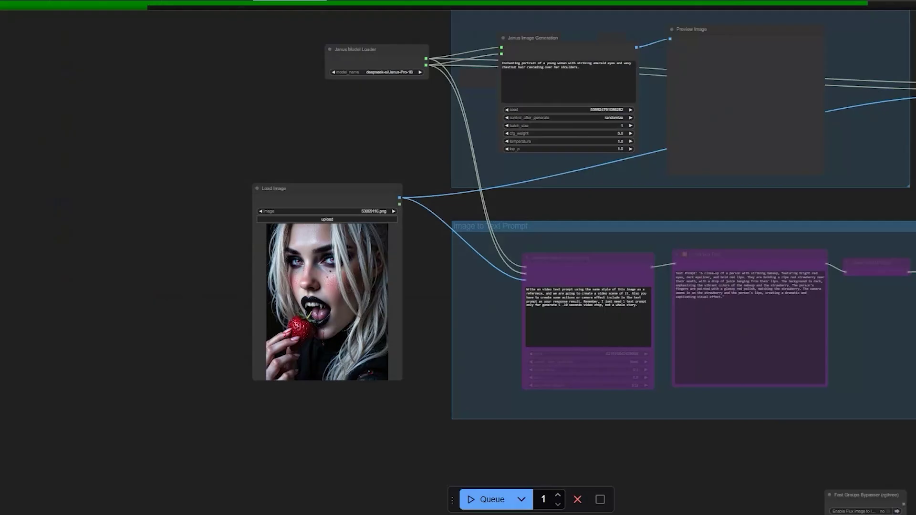
Examine the Janus Model Loader node and its model and processor connections to the Janus Image Generation node.
scroll(299, 129, "down", 1)
left_click_drag(298, 129, 162, 147)
scroll(220, 133, "up", 3)
left_click_drag(219, 134, 222, 171)
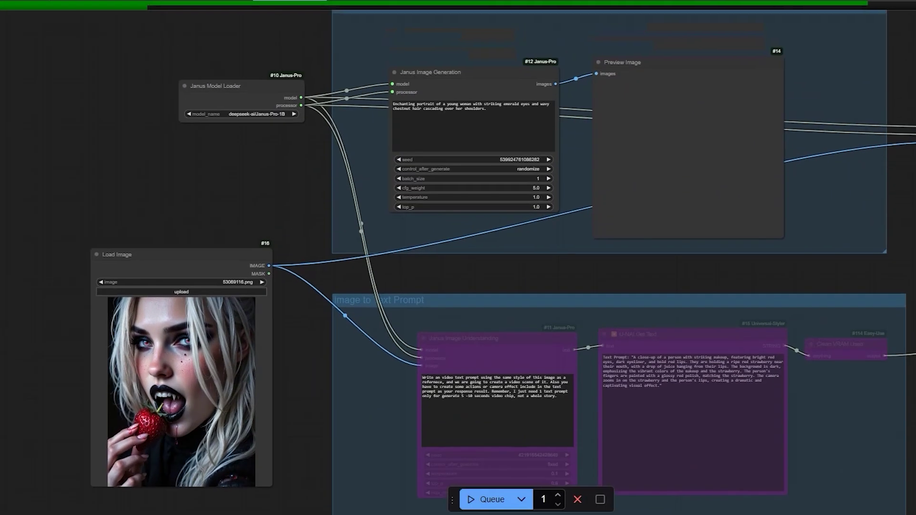
scroll(252, 69, "up", 4)
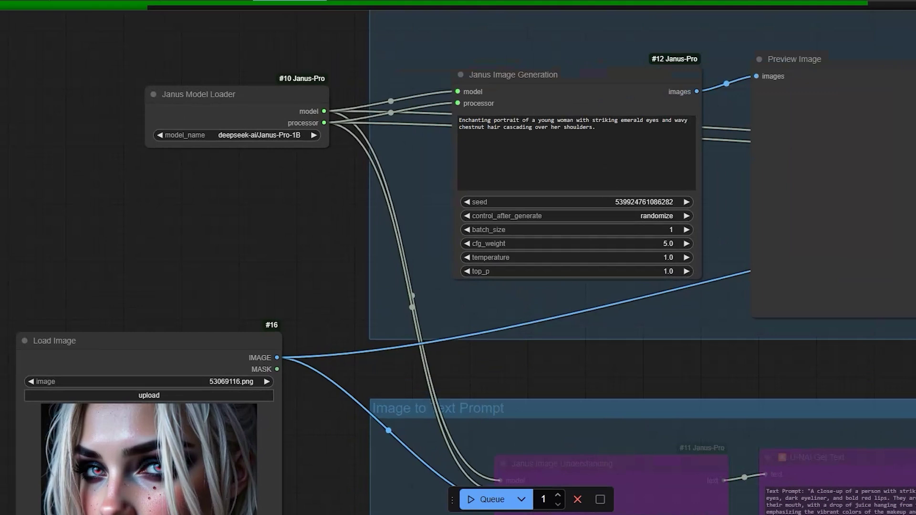
left_click(237, 94)
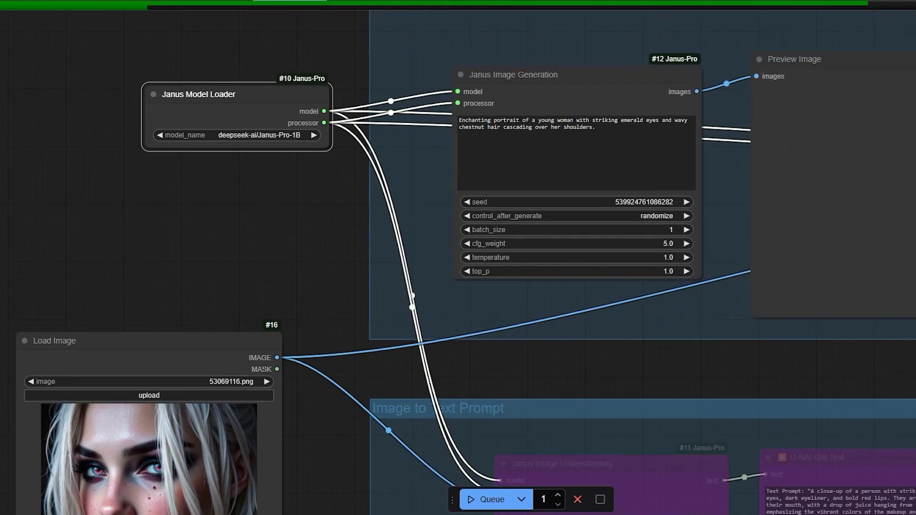
left_click_drag(210, 229, 182, 233)
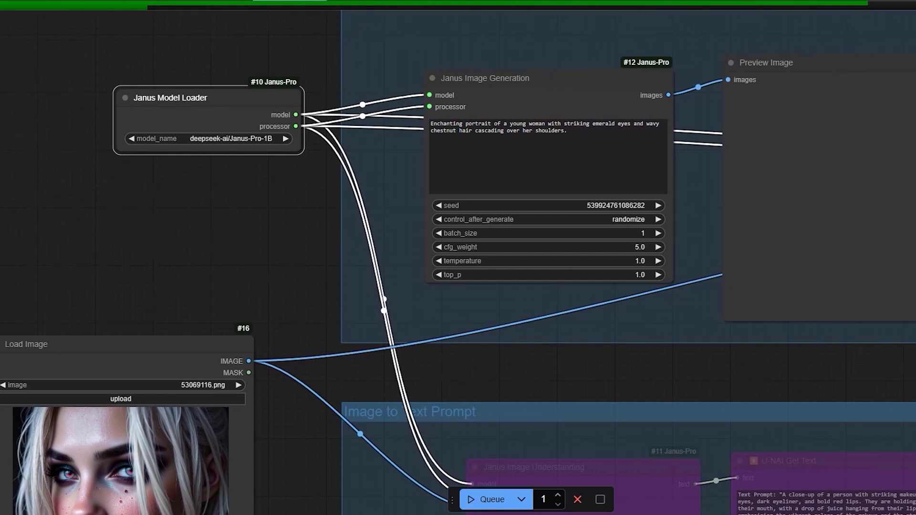
left_click_drag(210, 229, 263, 198)
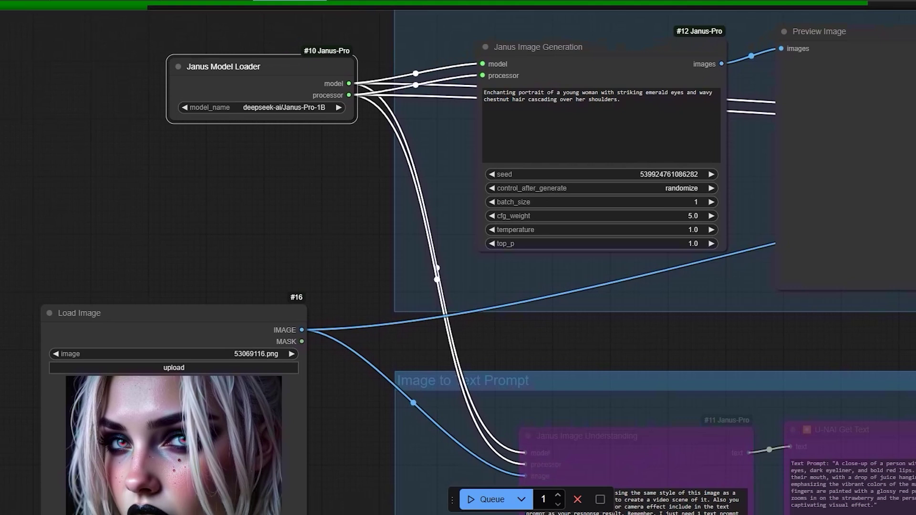
left_click_drag(263, 198, 79, 235)
scroll(324, 80, "up", 3)
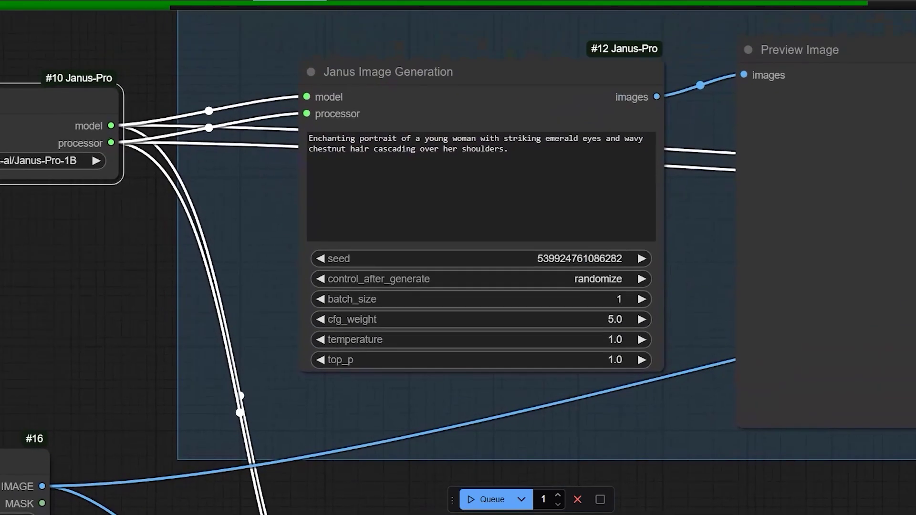
scroll(128, 213, "down", 1)
left_click_drag(129, 212, 202, 190)
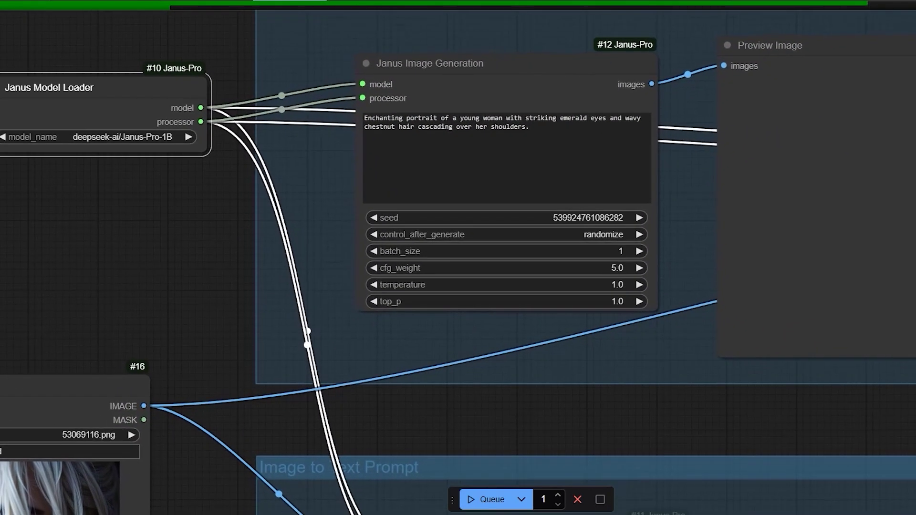
Examine the Janus Image Generation node's text prompt and the Preview Image node that receives its images output.
left_click(431, 62)
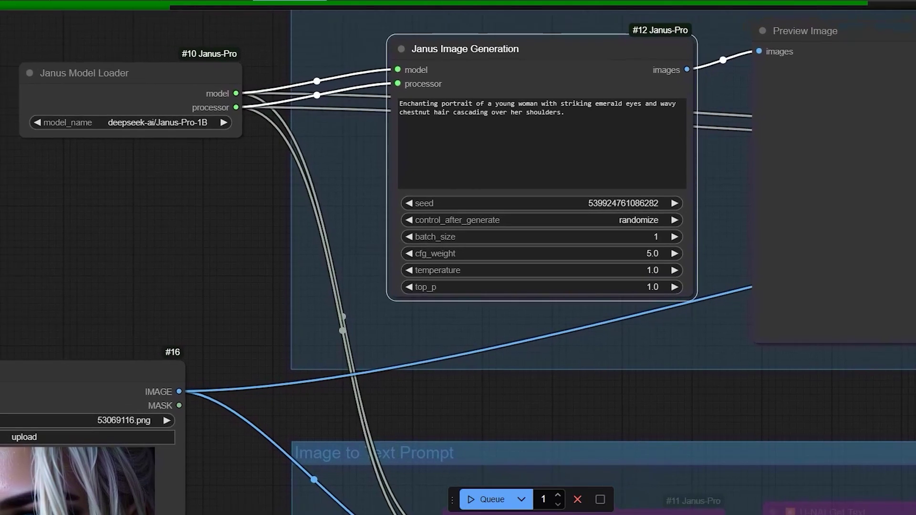
scroll(458, 262, "up", 1)
left_click(460, 139)
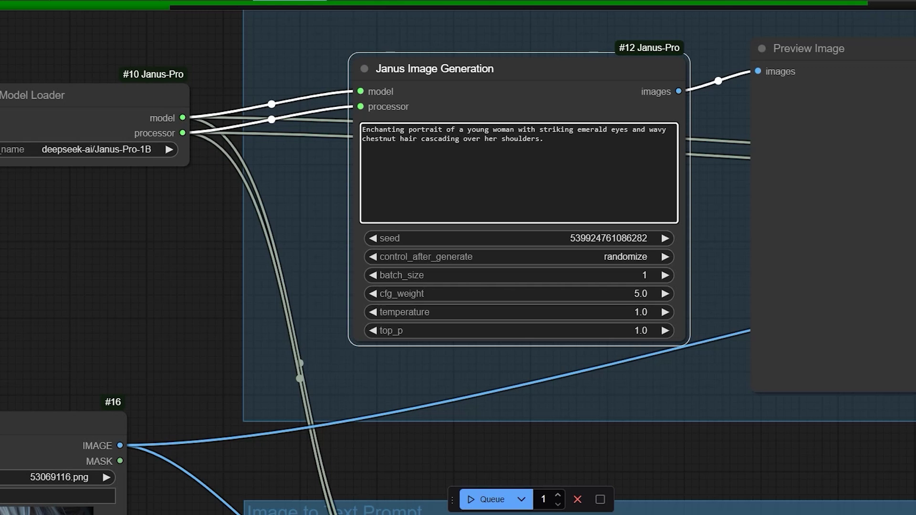
mouse_move(362, 129)
left_mouse_down()
mouse_move(544, 139)
mouse_move(557, 130)
mouse_move(665, 130)
mouse_move(430, 139)
mouse_move(544, 139)
left_mouse_up()
left_click_drag(716, 200, 650, 186)
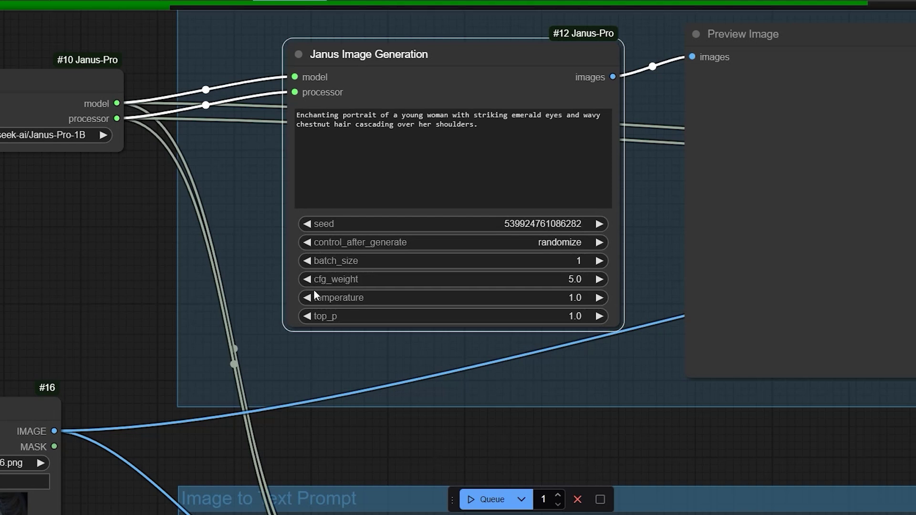
scroll(148, 210, "down", 1)
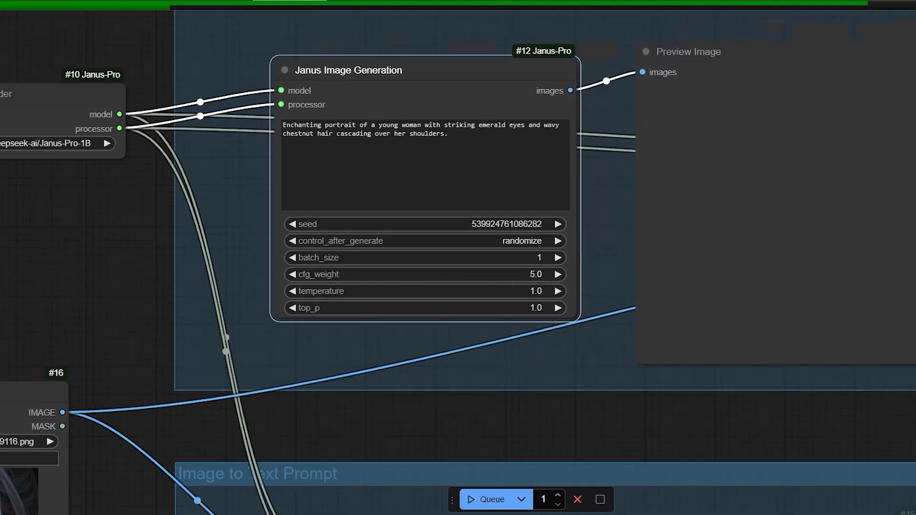
mouse_move(148, 210)
left_mouse_down()
mouse_move(235, 201)
mouse_move(152, 212)
left_mouse_up()
left_click(777, 210)
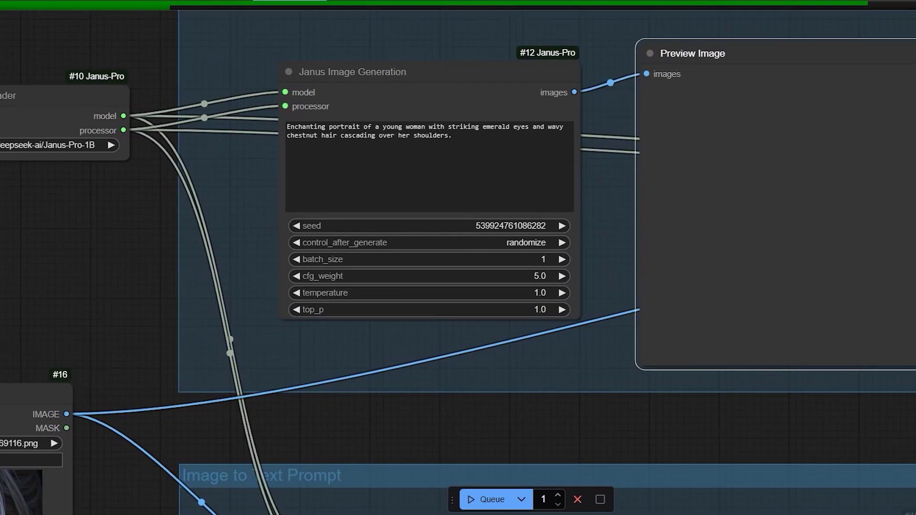
Examine the Janus Image Generation node's settings, including seed, batch_size, cfg_weight, temperature and top_p.
scroll(510, 342, "down", 1)
scroll(510, 342, "up", 3)
left_click_drag(510, 342, 579, 313)
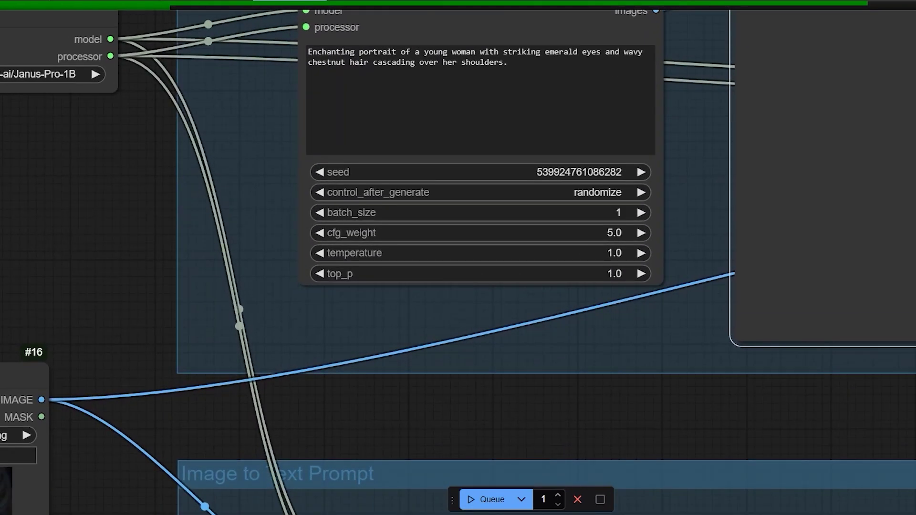
left_click(361, 172)
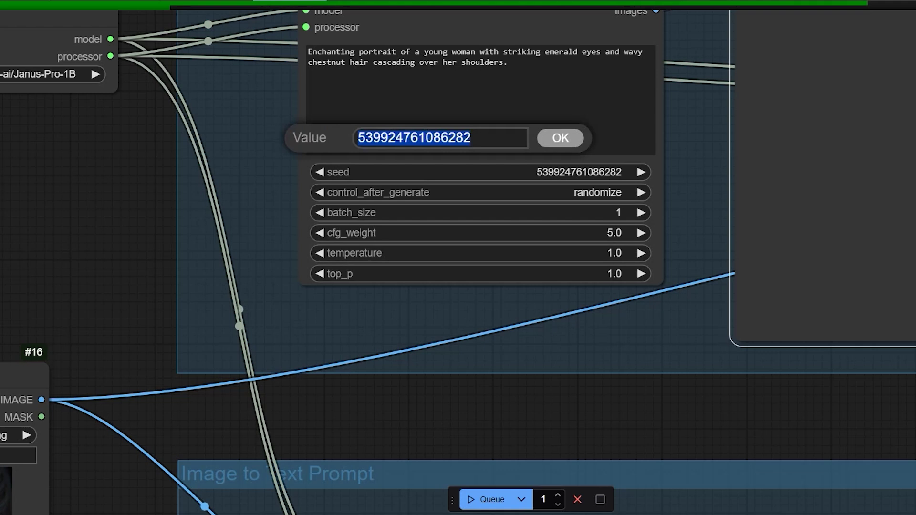
left_click(586, 213)
key("Escape")
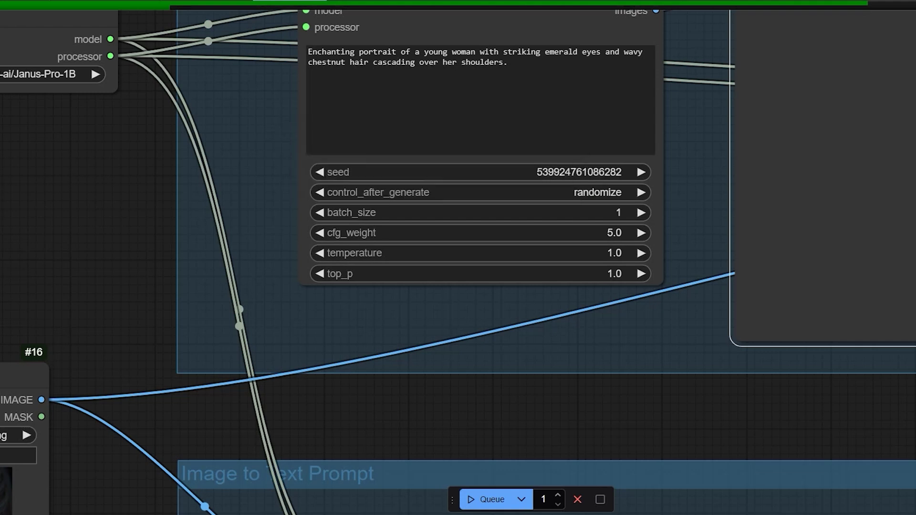
left_click(391, 233)
left_click(443, 252)
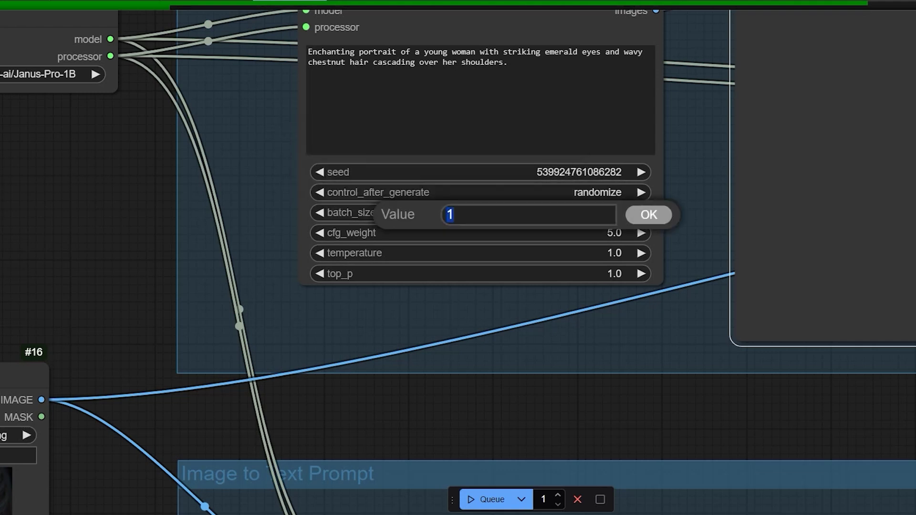
key("Escape")
left_click(481, 276)
key("Escape")
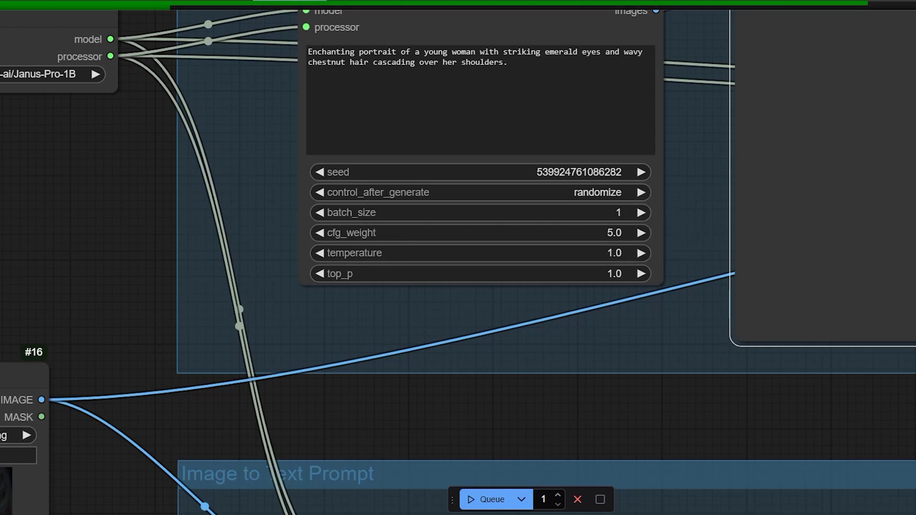
scroll(570, 297, "up", 1)
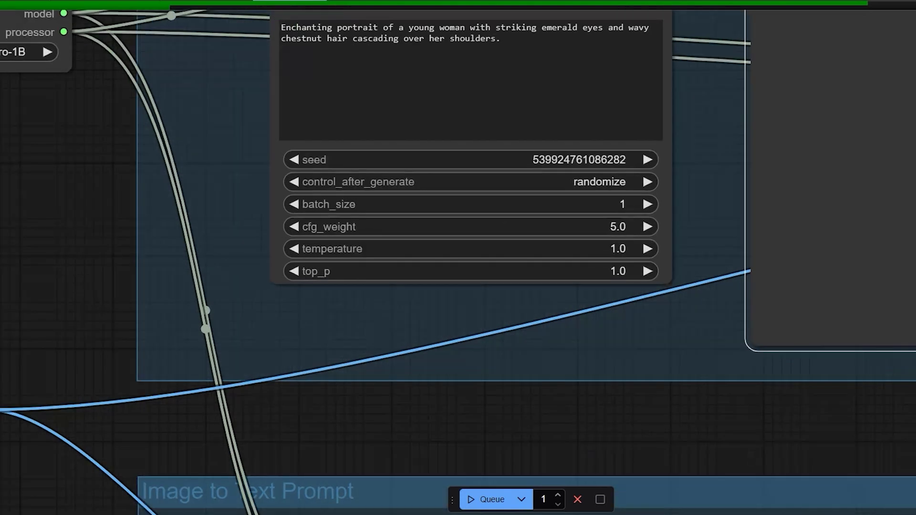
left_click_drag(570, 297, 568, 319)
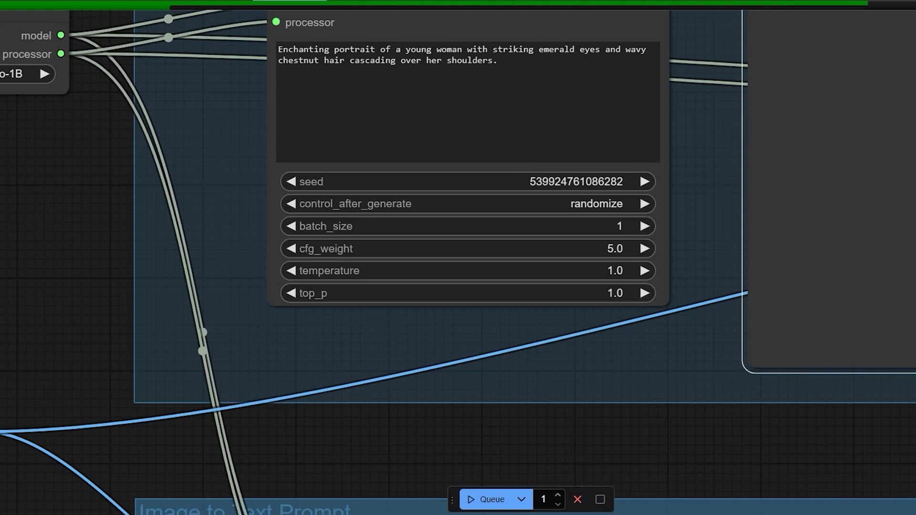
scroll(135, 225, "down", 1)
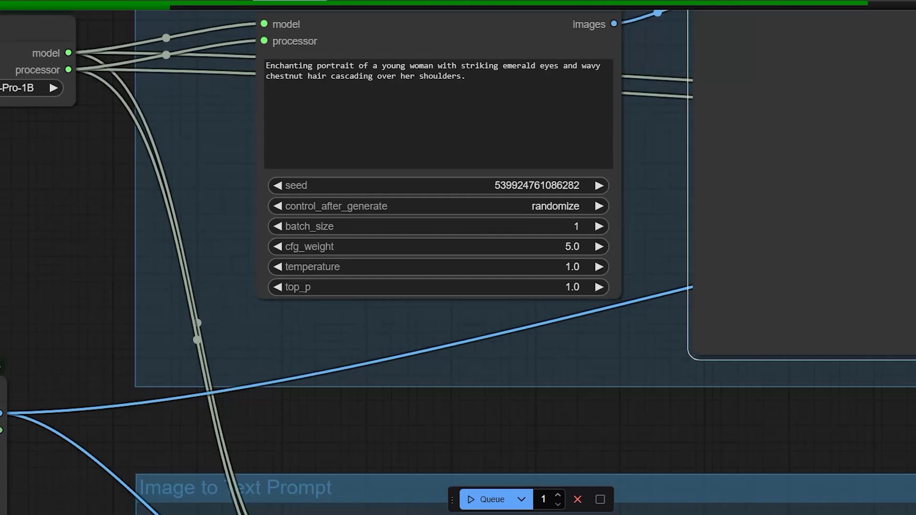
left_click_drag(366, 429, 469, 451)
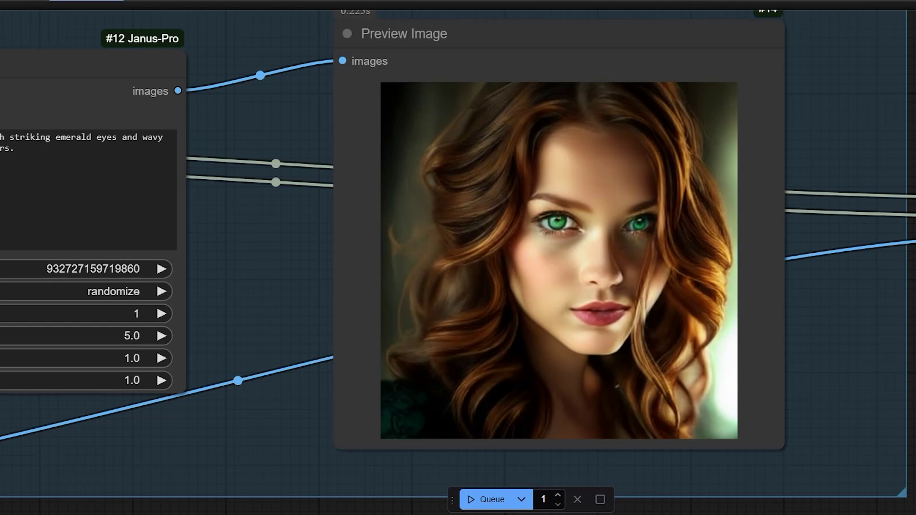
Inspect the generated portrait in the Preview Image node up close, checking the face, eyes and hair detail.
scroll(462, 279, "up", 1)
scroll(472, 295, "down", 2)
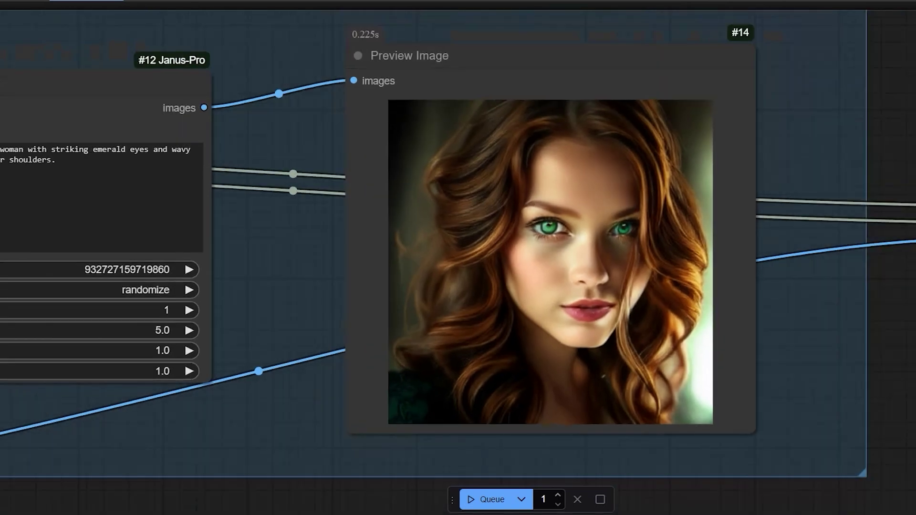
scroll(414, 181, "up", 2)
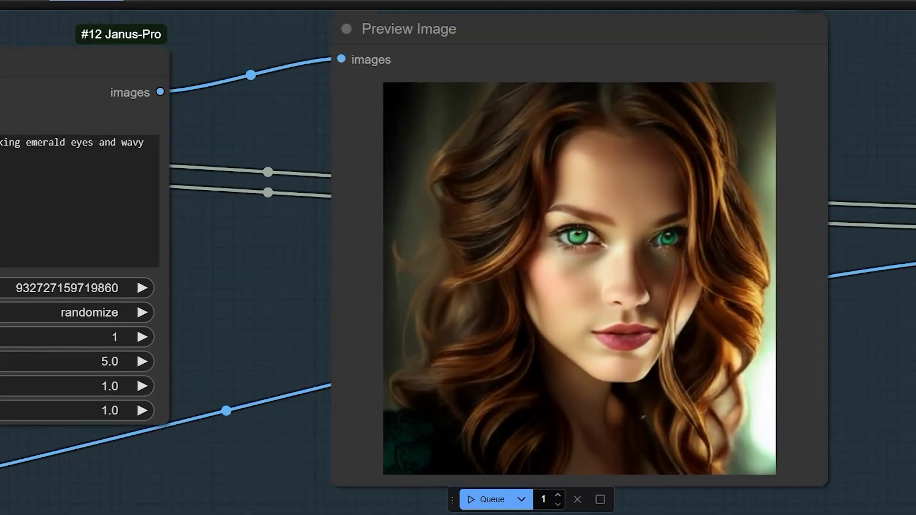
left_click(579, 279)
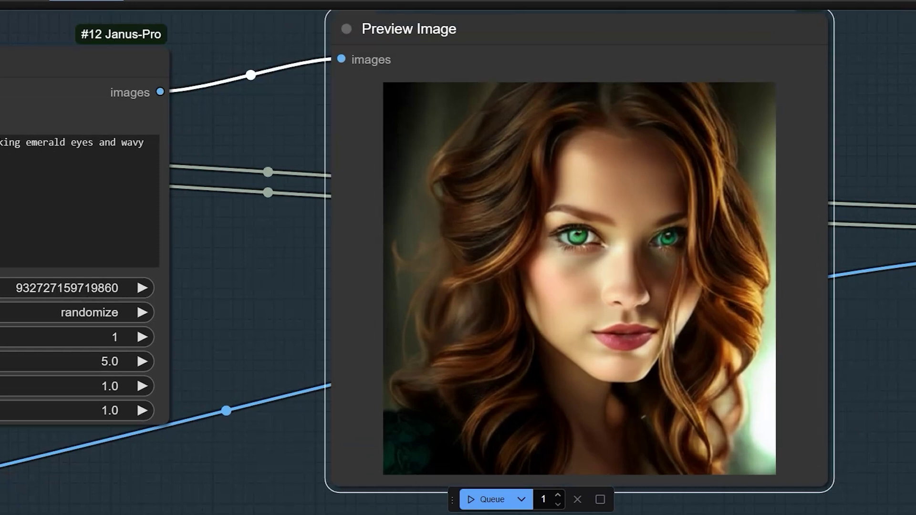
scroll(561, 353, "up", 4)
scroll(560, 353, "down", 3)
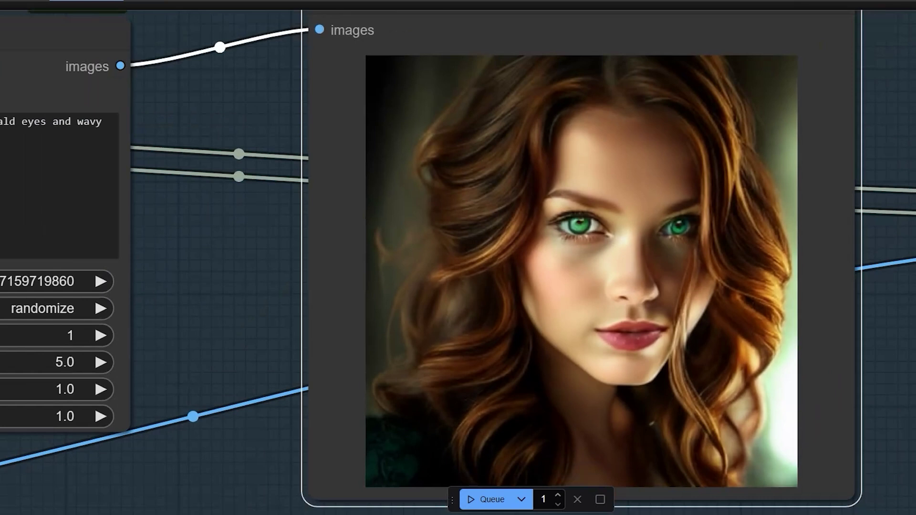
scroll(654, 385, "up", 5)
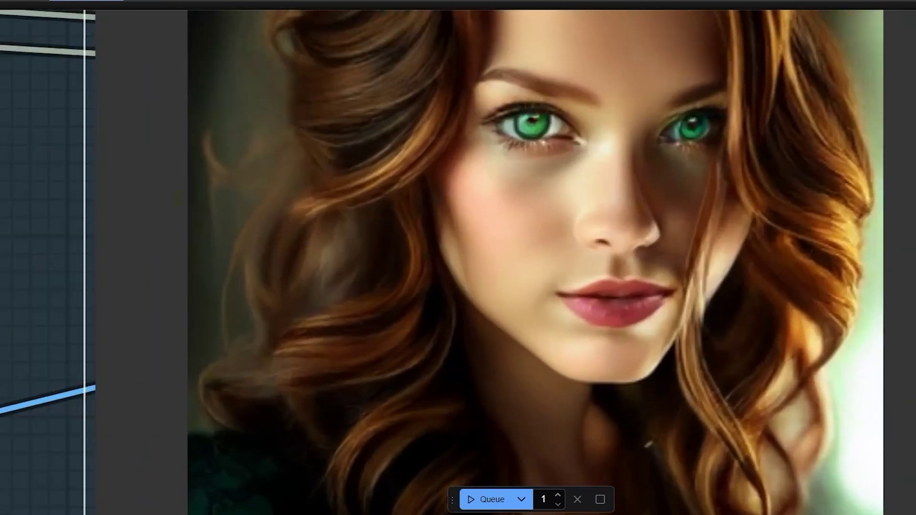
scroll(657, 387, "down", 1)
scroll(657, 387, "up", 2)
left_click_drag(657, 387, 628, 465)
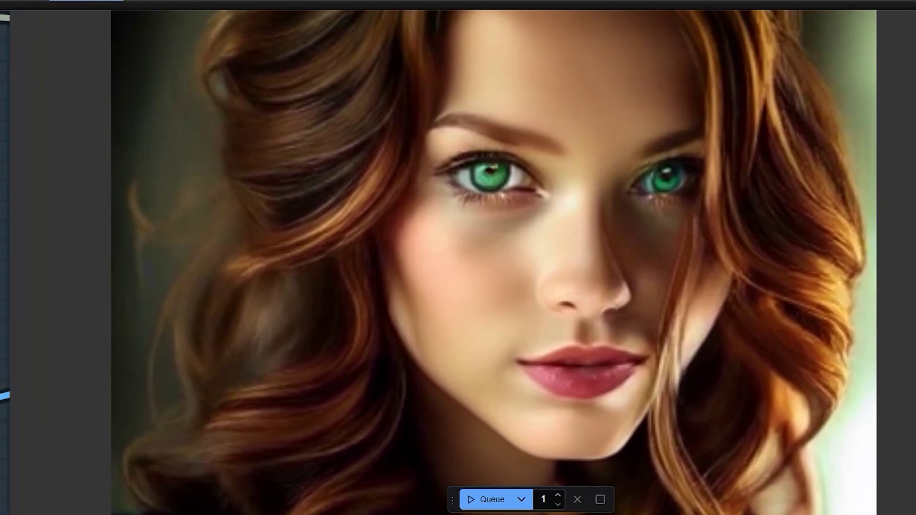
Examine the Image to Text Prompt group and how the Load Image node feeds the Janus Image Understanding node.
scroll(549, 412, "down", 12)
left_click_drag(692, 229, 756, 159)
left_click_drag(620, 363, 651, 44)
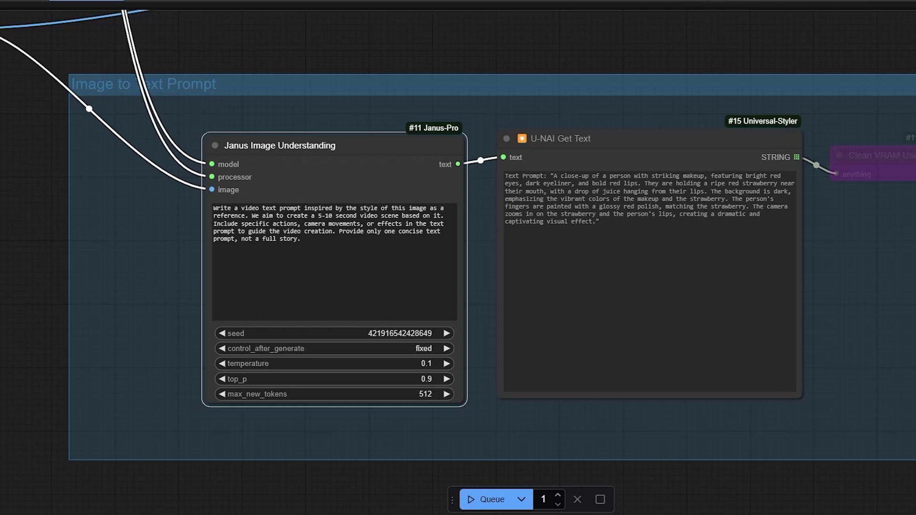
left_click_drag(325, 52, 591, 105)
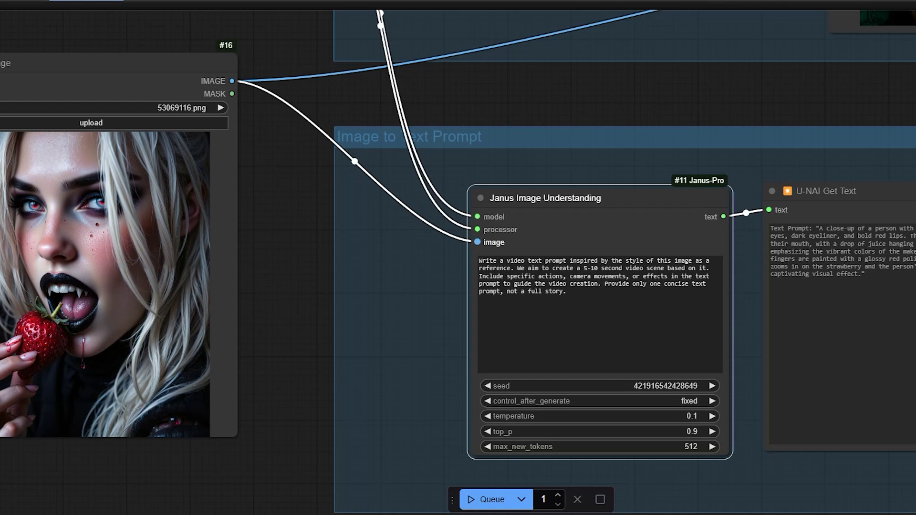
scroll(496, 249, "down", 1)
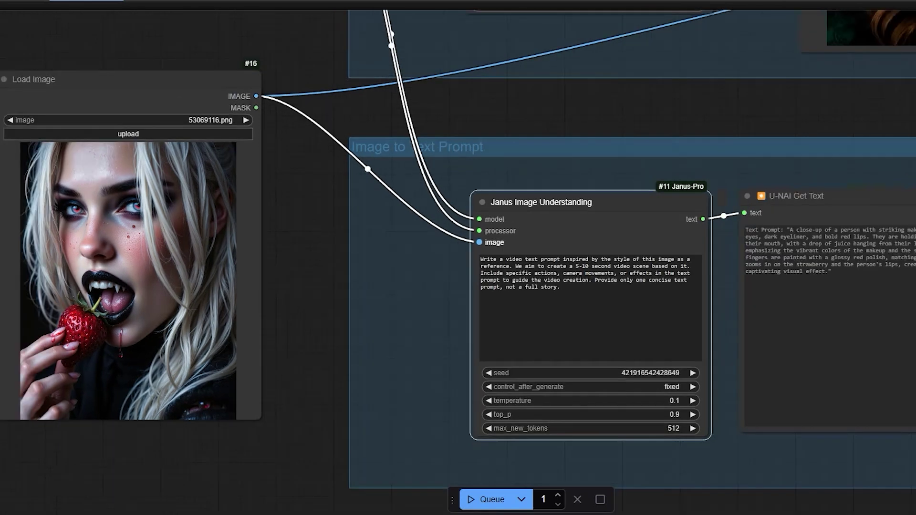
scroll(499, 245, "up", 3)
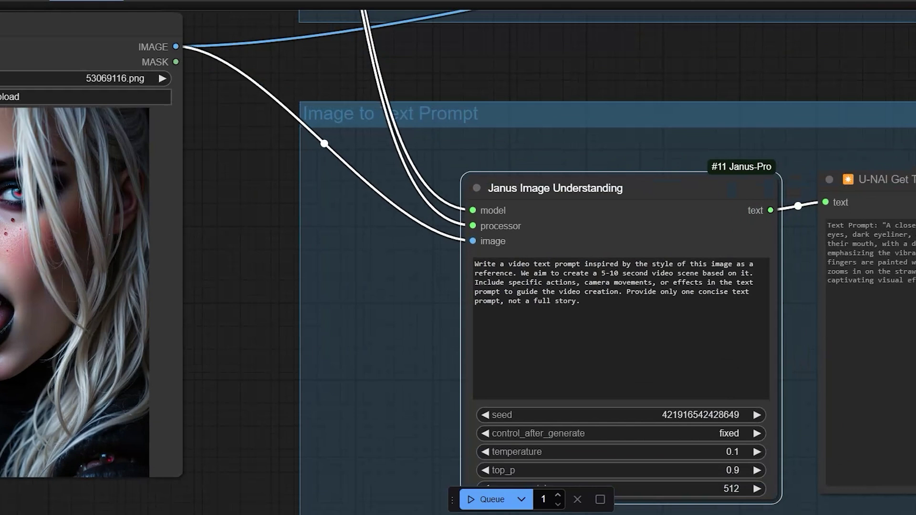
Read through the video text prompt instructions in the Janus Image Understanding node, including the camera movements part, alongside the loaded image.
left_click_drag(475, 264, 580, 301)
left_click(580, 301)
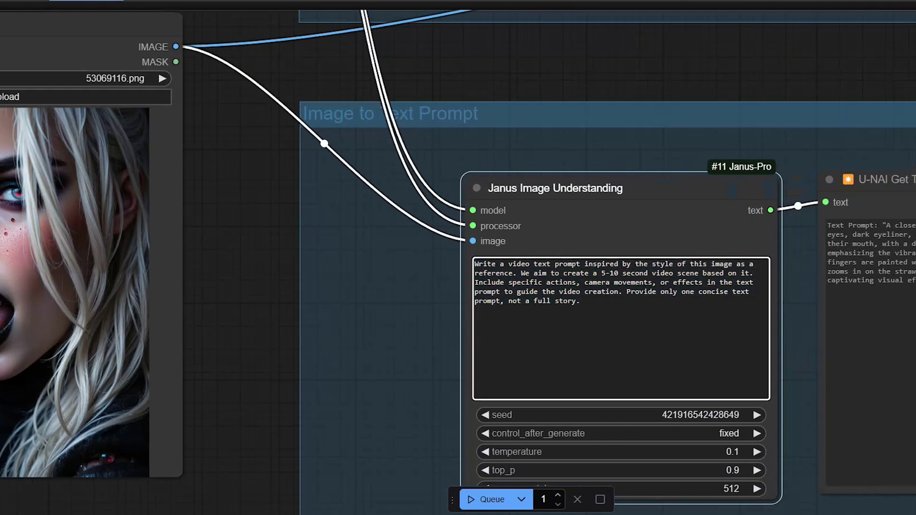
left_click_drag(475, 264, 750, 273)
left_click(521, 273)
left_click(513, 282)
left_click_drag(585, 282, 754, 282)
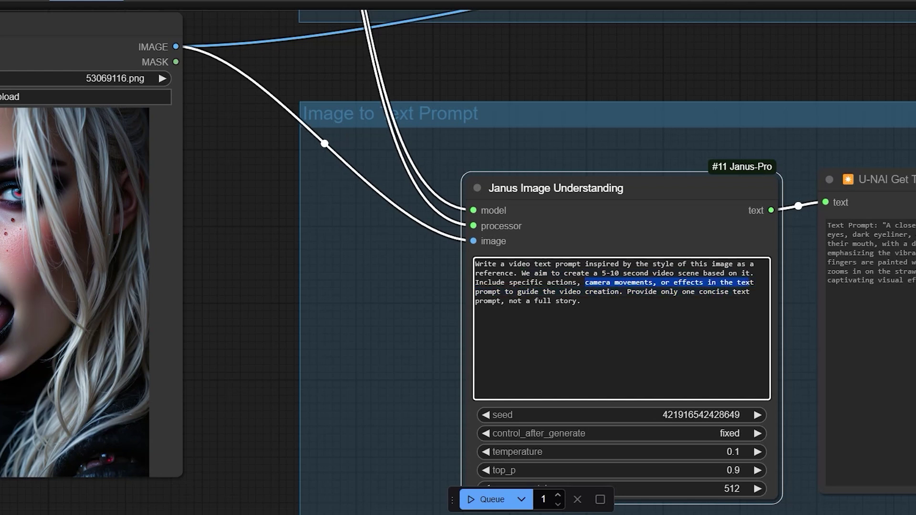
left_click(593, 292)
left_click_drag(476, 292, 581, 300)
left_click(589, 292)
left_click(581, 301)
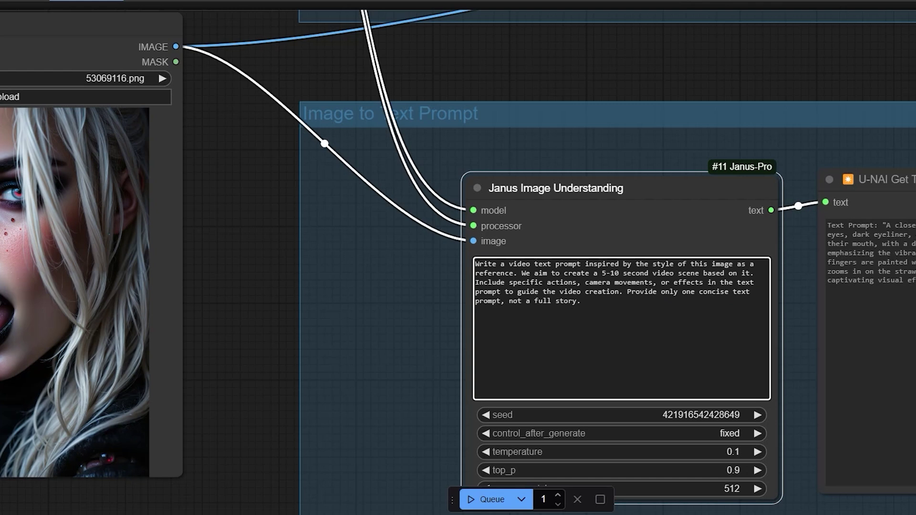
left_click_drag(581, 301, 475, 263)
scroll(458, 263, "down", 4)
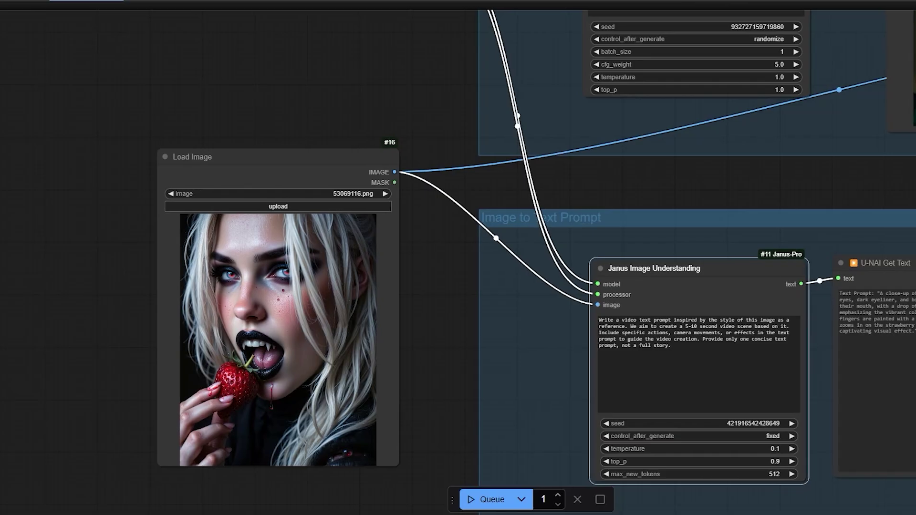
Read the generated video text prompt in the U-NAI Get Text node of the Image to Text Prompt group.
left_click_drag(334, 334, 363, 334)
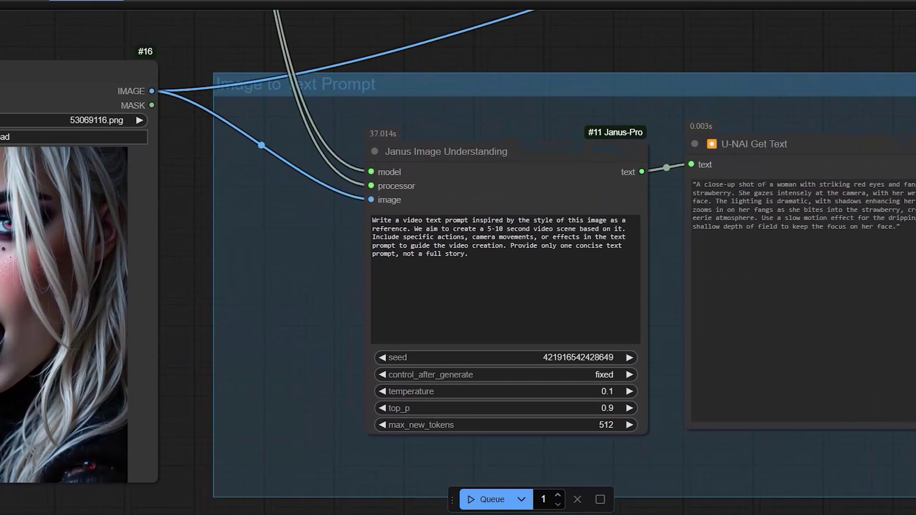
left_click_drag(525, 461, 230, 472)
left_click_drag(398, 195, 606, 237)
scroll(873, 195, "down", 3)
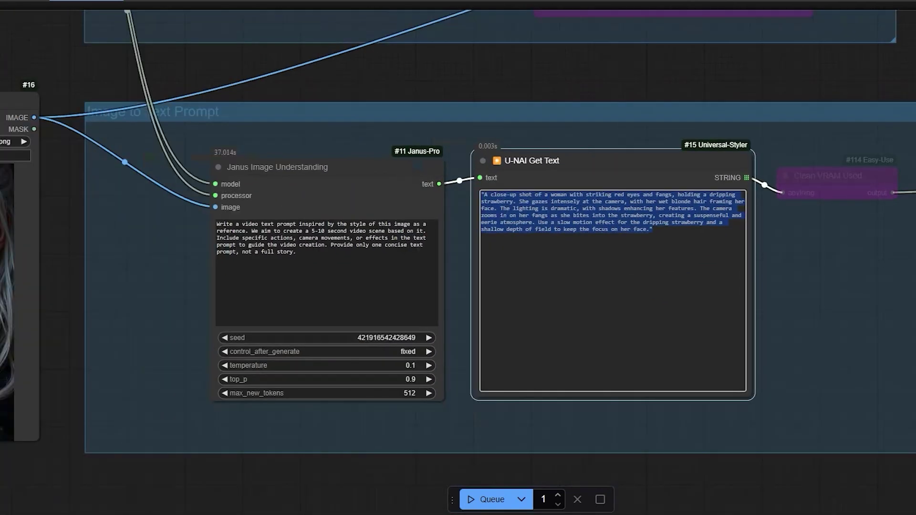
Examine the Flux image to Image group's model and CLIP loaders and its ApplyFirstBlockCachePatchAdvanced node.
left_click_drag(859, 248, 557, 303)
scroll(799, 398, "down", 5)
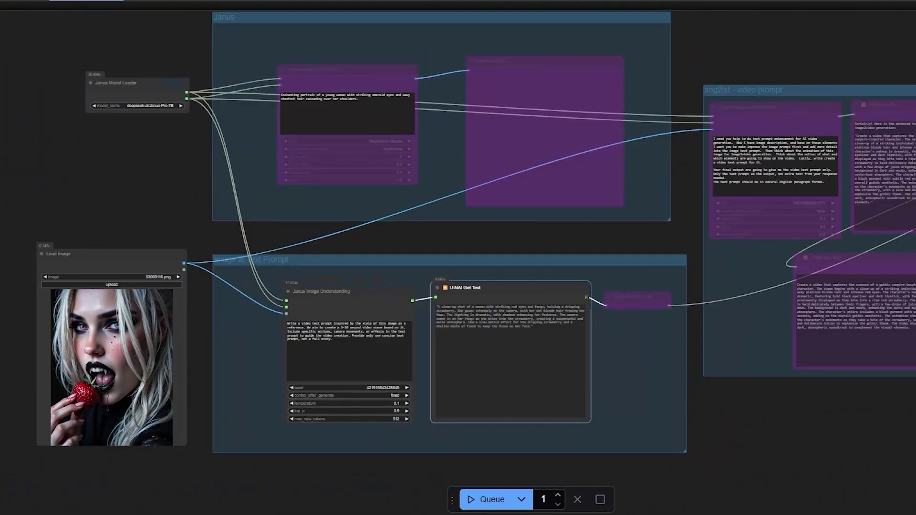
left_click_drag(800, 398, 356, 390)
left_click_drag(747, 199, 543, 379)
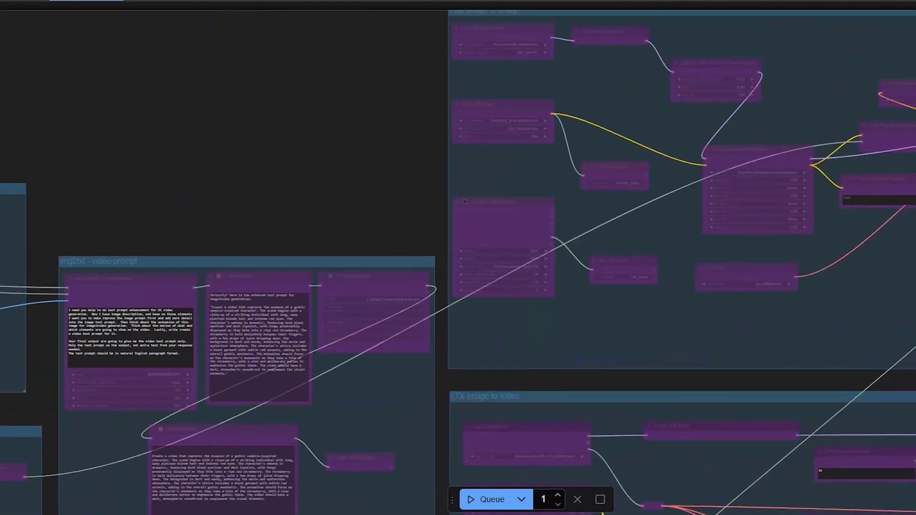
left_click_drag(872, 101, 703, 114)
scroll(703, 114, "down", 2)
scroll(751, 153, "up", 4)
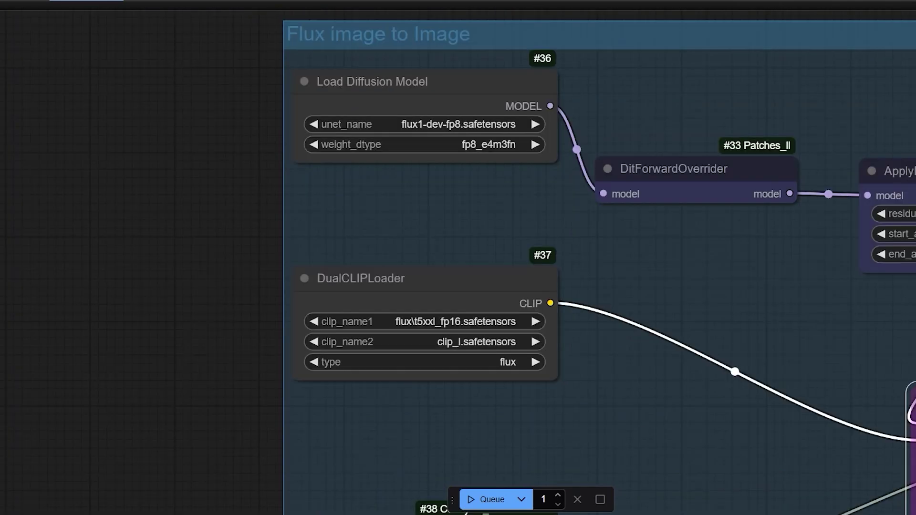
left_click_drag(668, 258, 272, 233)
left_click(830, 157)
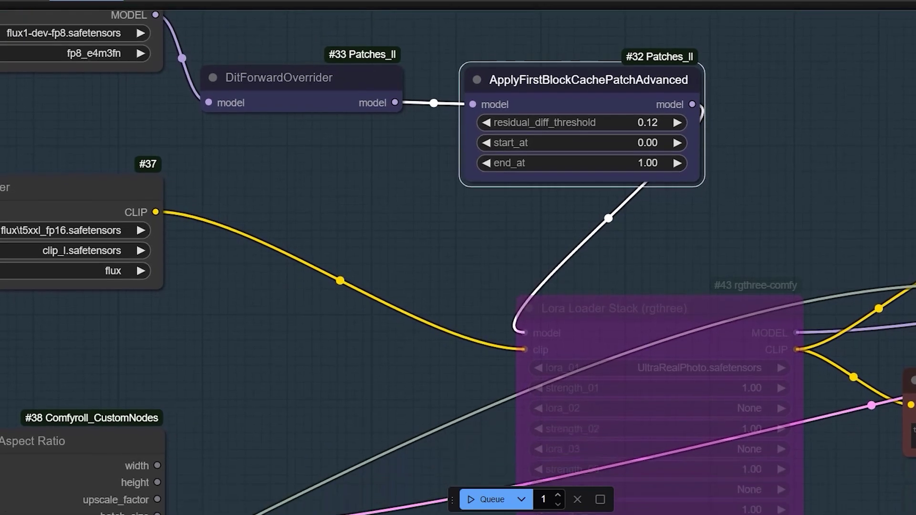
Trace the Flux image to Image chain through to the Preview Image node and run the workflow to generate its image.
scroll(485, 234, "down", 5)
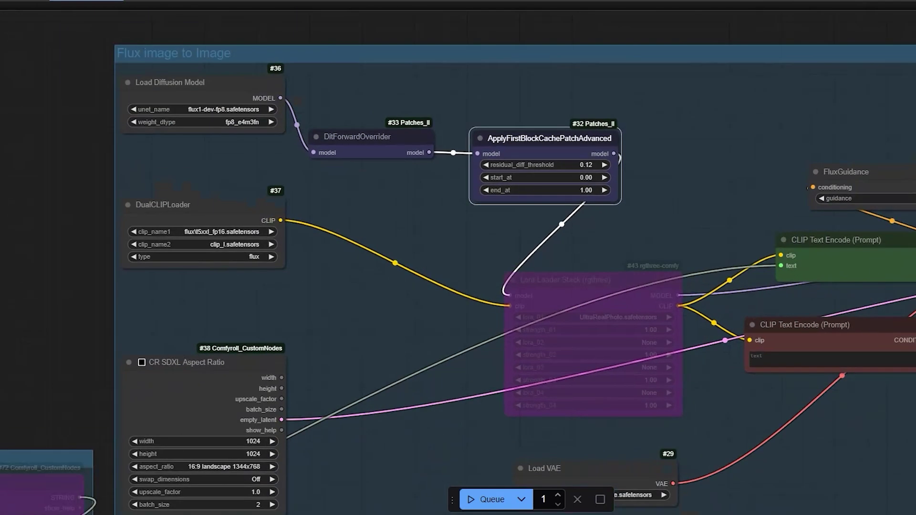
left_click_drag(677, 229, 602, 160)
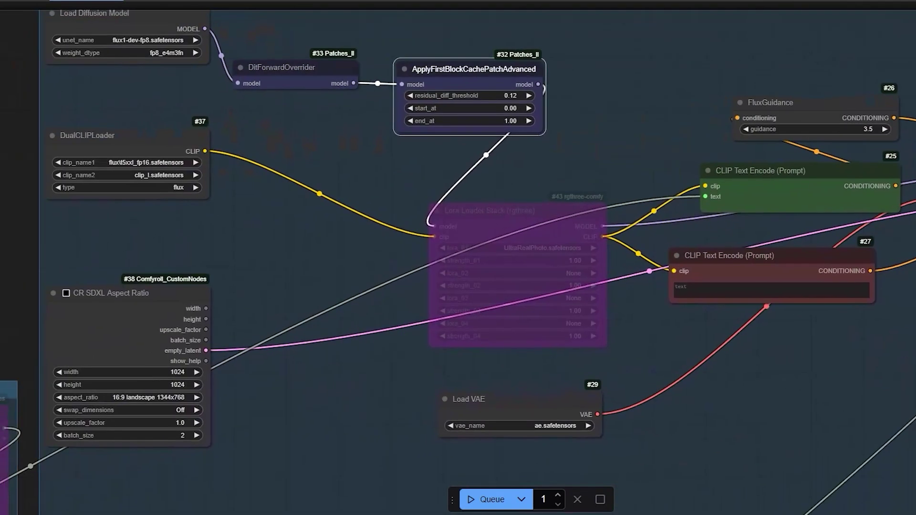
left_click(799, 196)
left_click_drag(801, 225, 470, 242)
scroll(803, 303, "down", 3)
left_click_drag(803, 303, 613, 304)
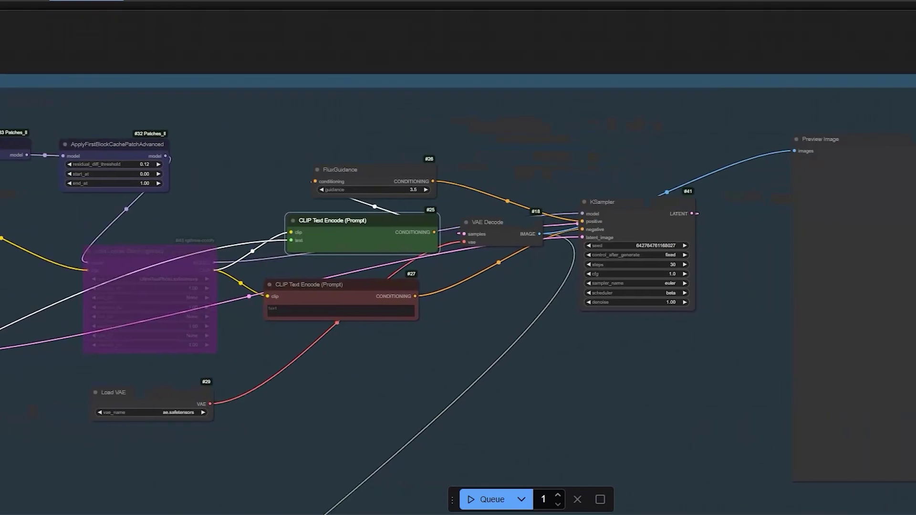
left_click(851, 305)
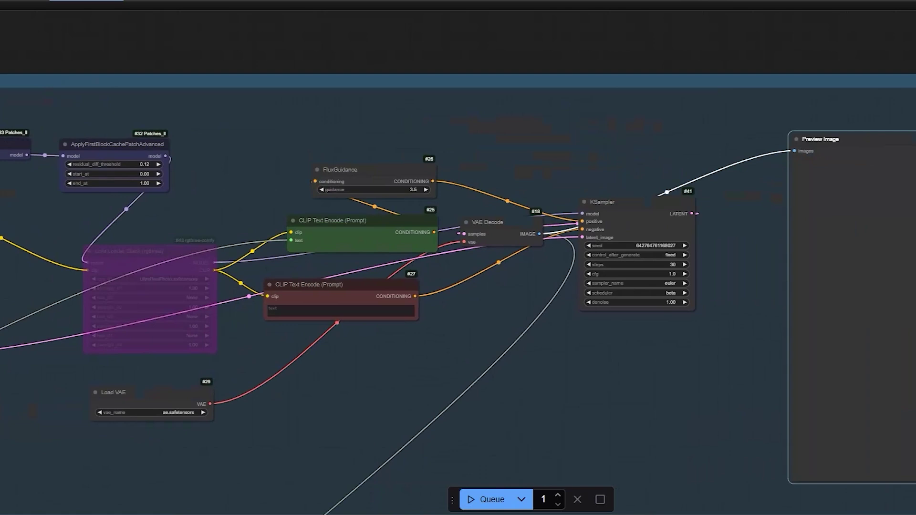
left_click(489, 499)
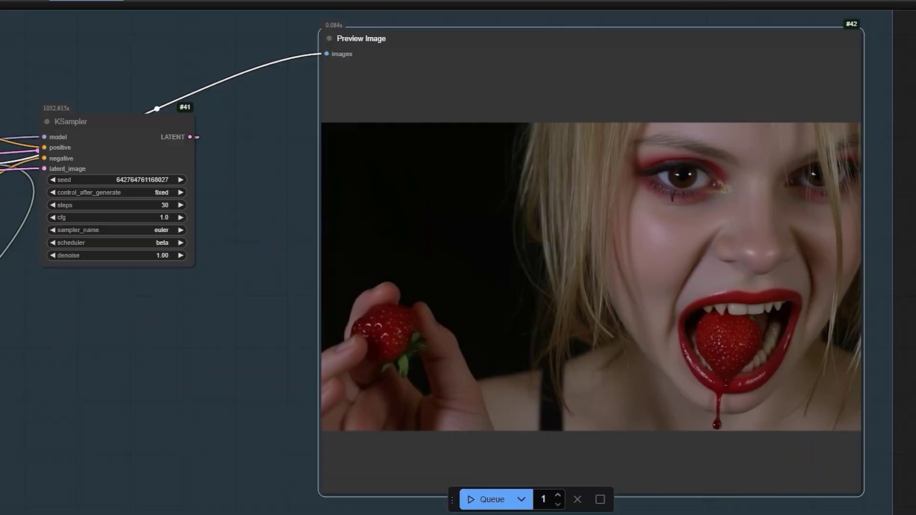
scroll(631, 341, "up", 2)
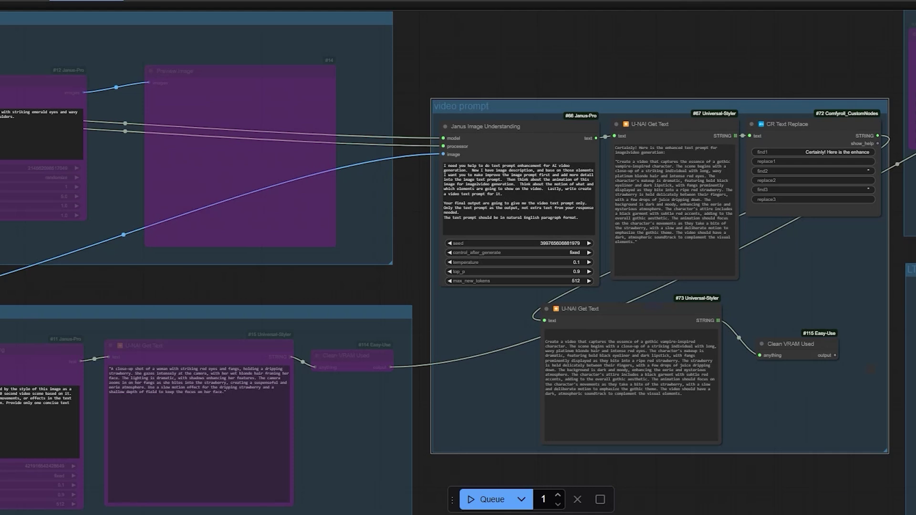
Upload ComfyUI_temp_ahhep_00001_.png into the Load Image node as the source image.
scroll(430, 121, "up", 2)
scroll(423, 140, "down", 3)
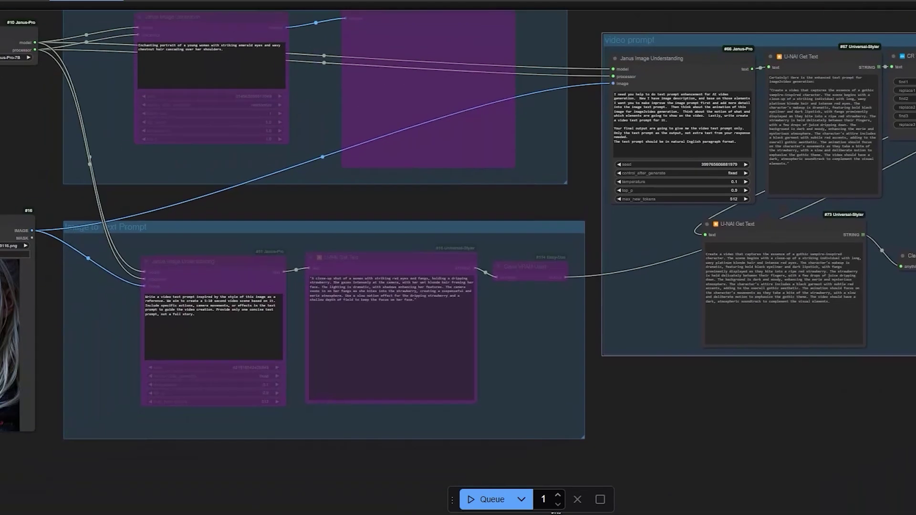
left_click_drag(72, 206, 431, 191)
scroll(334, 190, "up", 1)
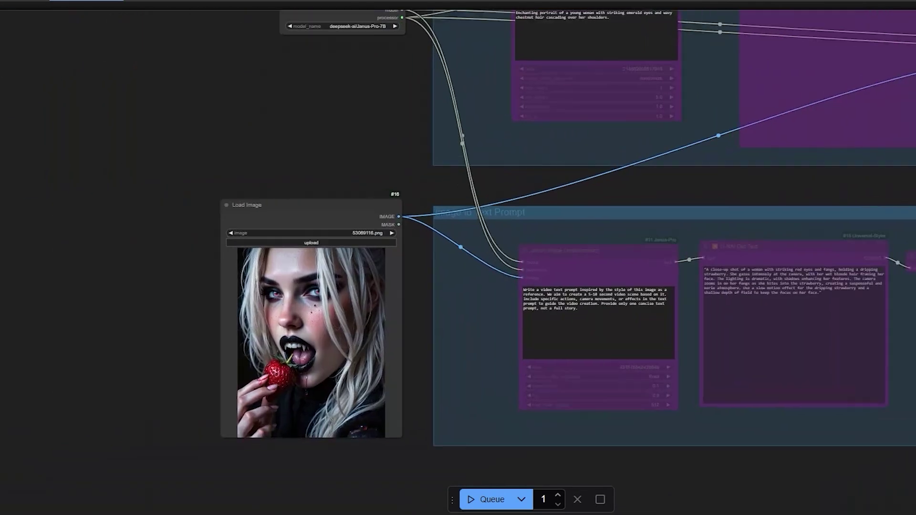
left_click_drag(334, 191, 437, 117)
scroll(429, 145, "up", 3)
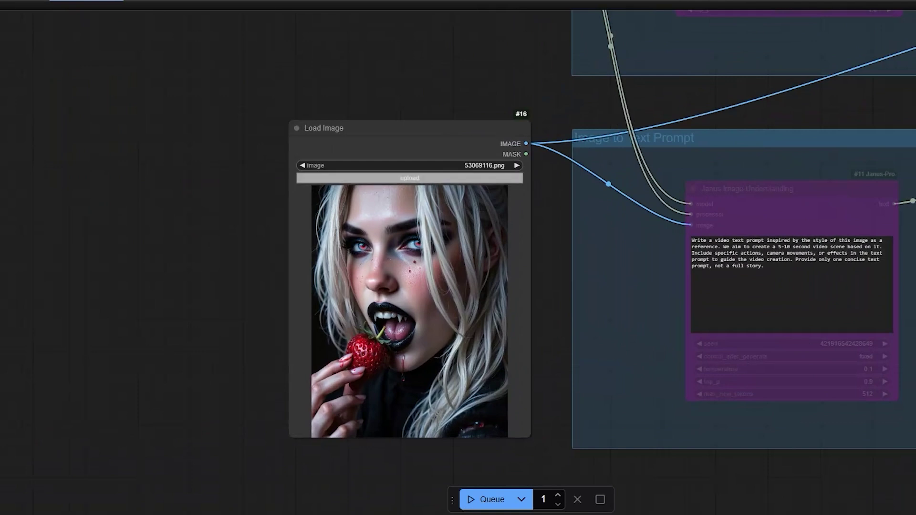
left_click(410, 178)
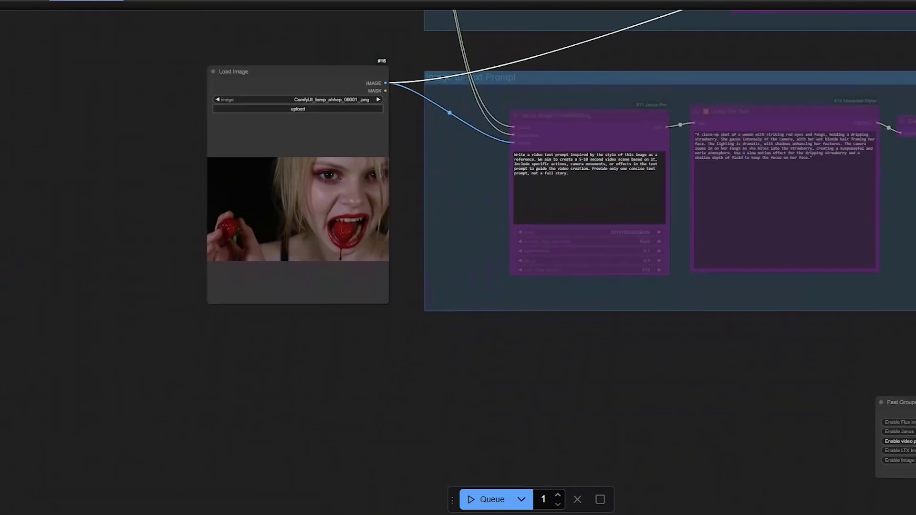
Read through the image description enhancement instructions in the video prompt group's Janus Image Understanding node.
scroll(344, 155, "down", 2)
left_click_drag(477, 344, 221, 445)
left_click_drag(686, 16, 553, 67)
scroll(552, 66, "up", 5)
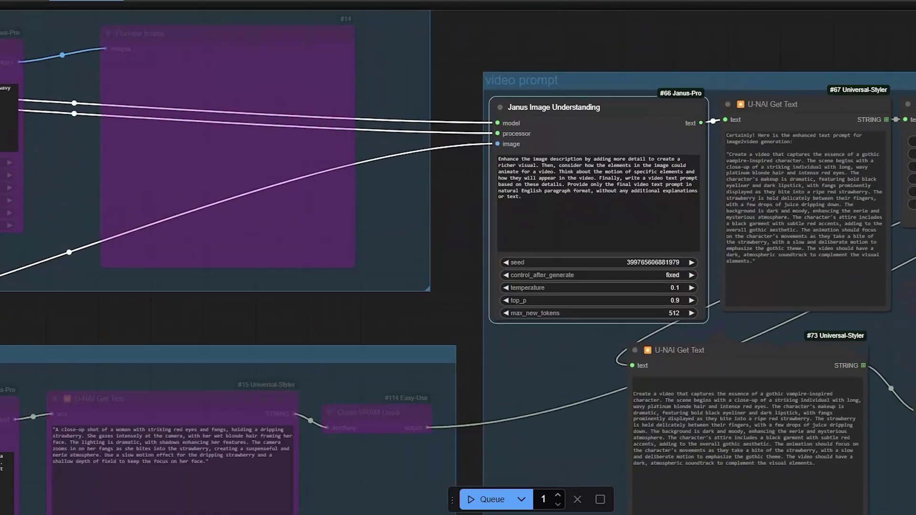
scroll(518, 81, "up", 2)
scroll(470, 86, "down", 2)
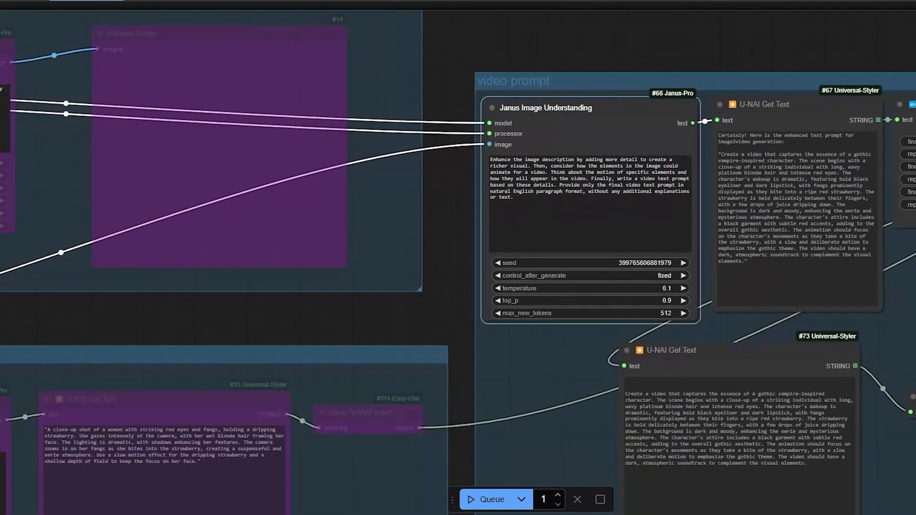
left_click_drag(472, 180, 516, 165)
scroll(407, 166, "up", 8)
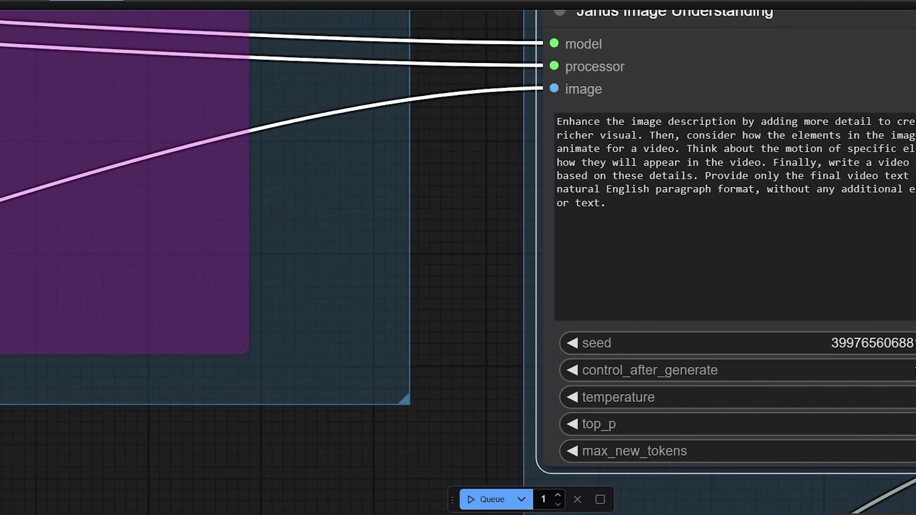
left_click_drag(557, 122, 676, 162)
left_click(667, 163)
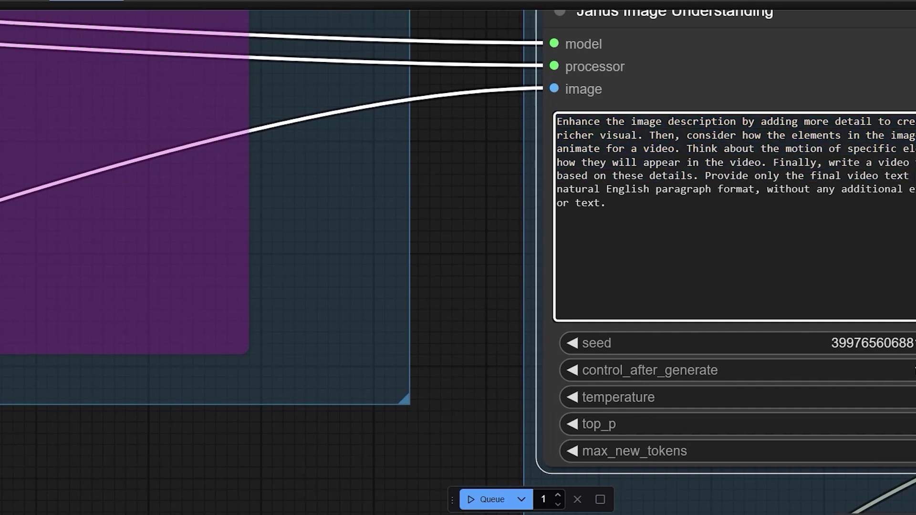
Run the workflow for the video prompt group and select the whole output in the U-NAI Get Text node beside Janus Image Understanding.
scroll(473, 200, "down", 3)
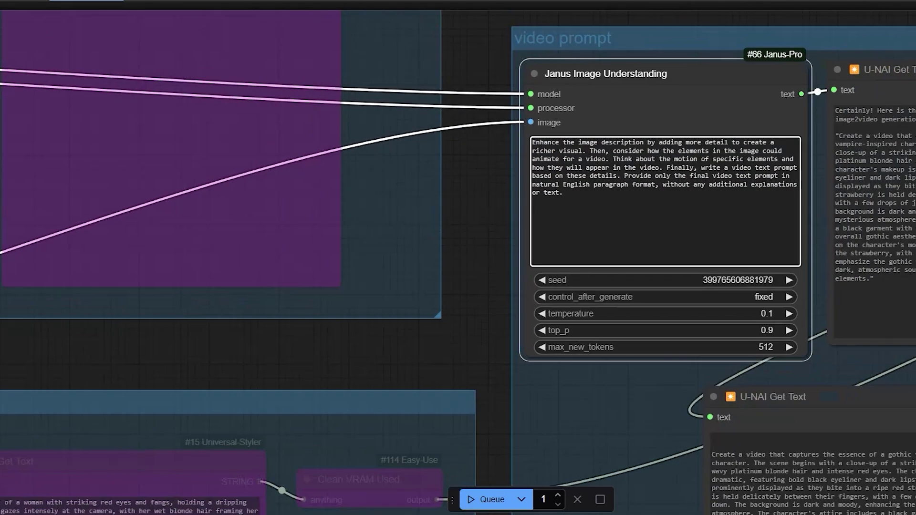
scroll(479, 179, "down", 2)
left_click(487, 500)
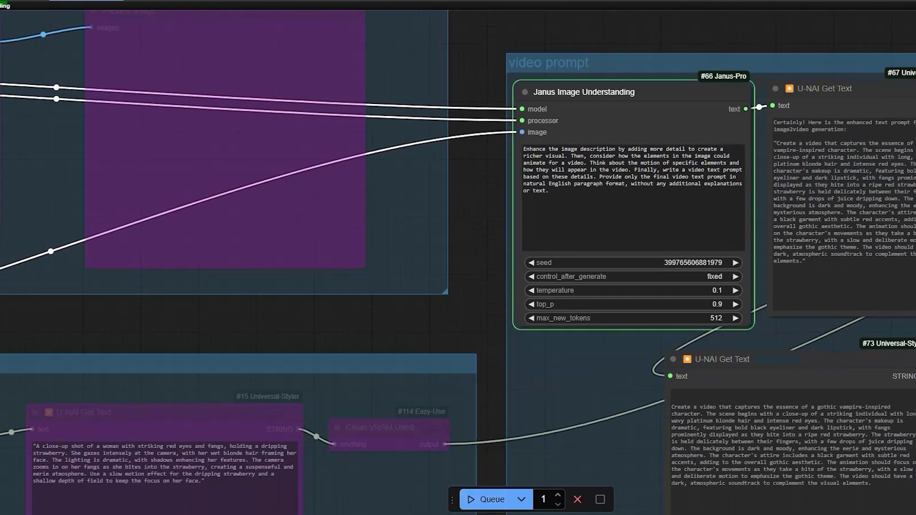
left_click_drag(477, 325, 555, 330)
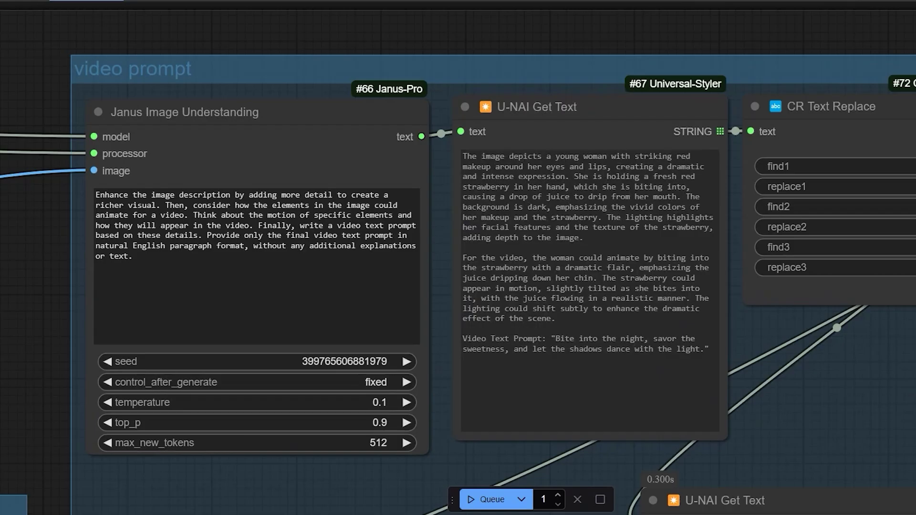
left_click_drag(462, 156, 709, 349)
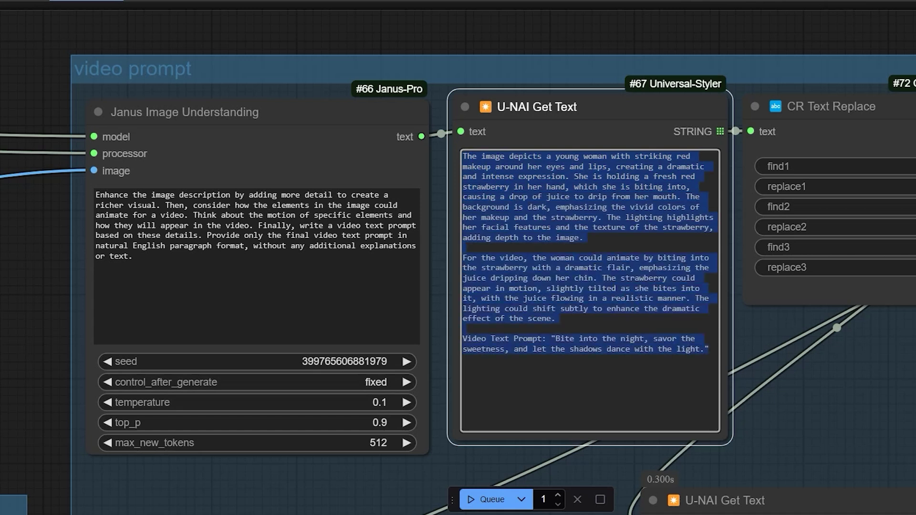
Check the find1 and replace1 entries of the CR Text Replace node and its output in the second U-NAI Get Text node.
scroll(769, 348, "down", 1)
left_click_drag(768, 348, 558, 356)
scroll(749, 195, "up", 5)
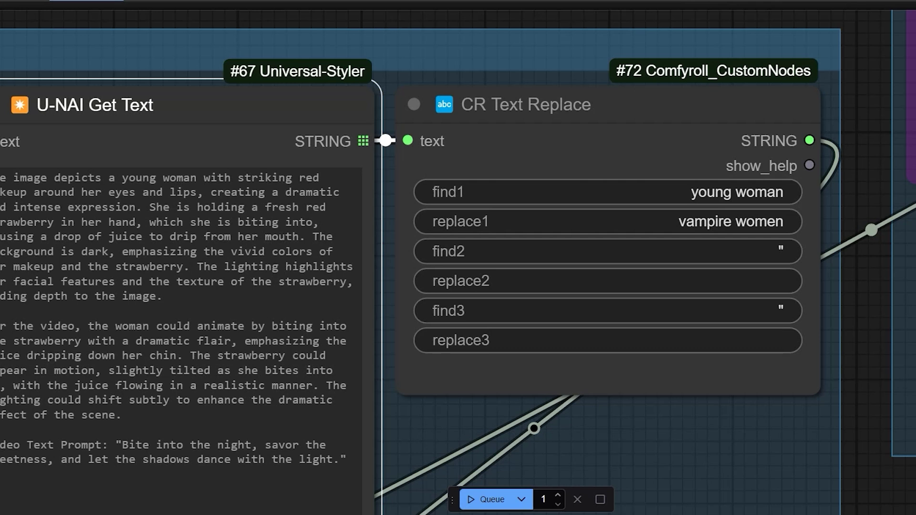
left_click(692, 191)
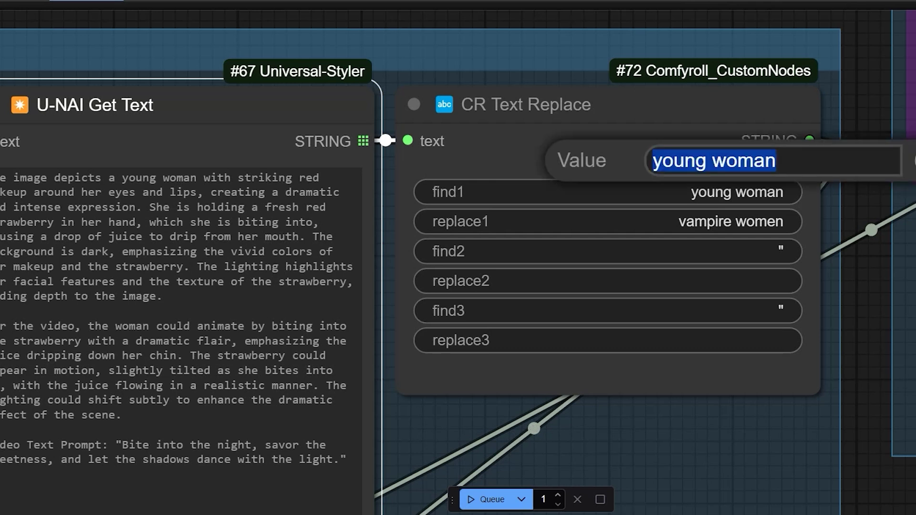
key("Escape")
left_click(589, 221)
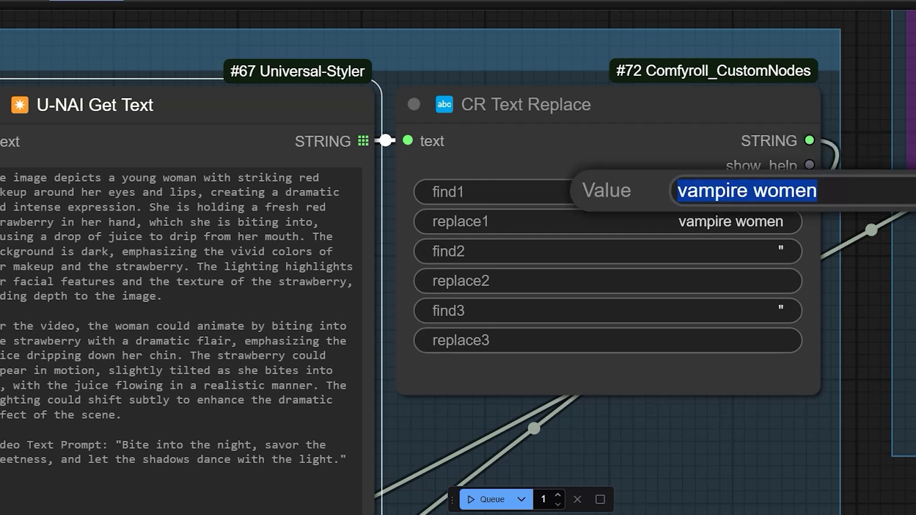
key("Escape")
scroll(748, 370, "down", 4)
left_click_drag(525, 429, 679, 87)
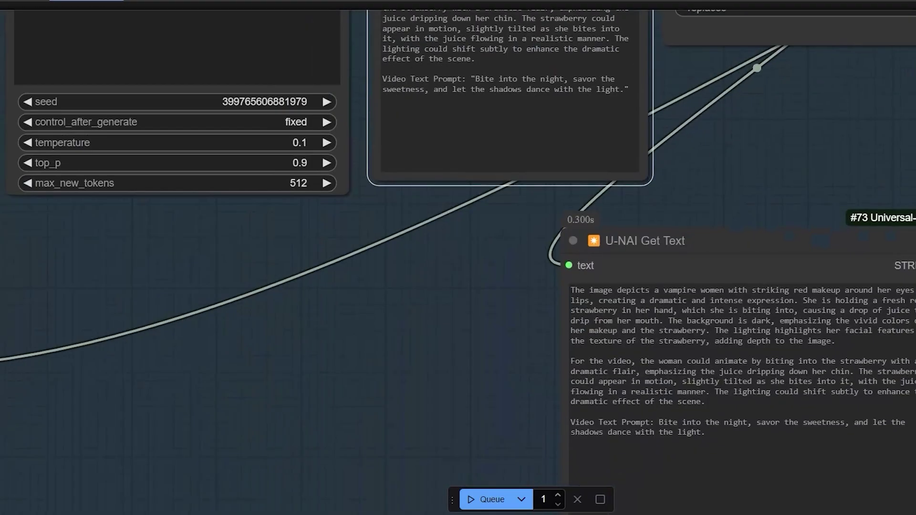
Review the first text part of the CR Combine Prompt node in the LTX Image to Video group.
left_click_drag(477, 334, 357, 273)
scroll(458, 258, "up", 1)
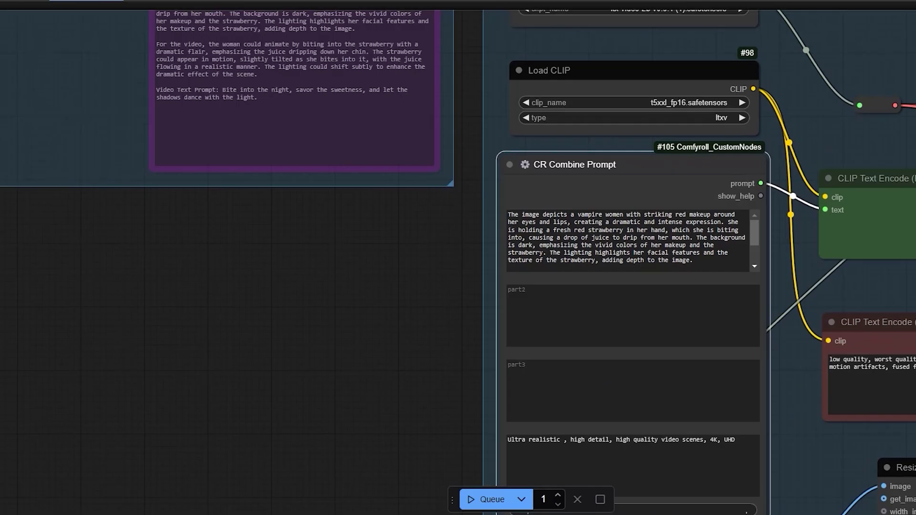
left_click_drag(508, 214, 724, 268)
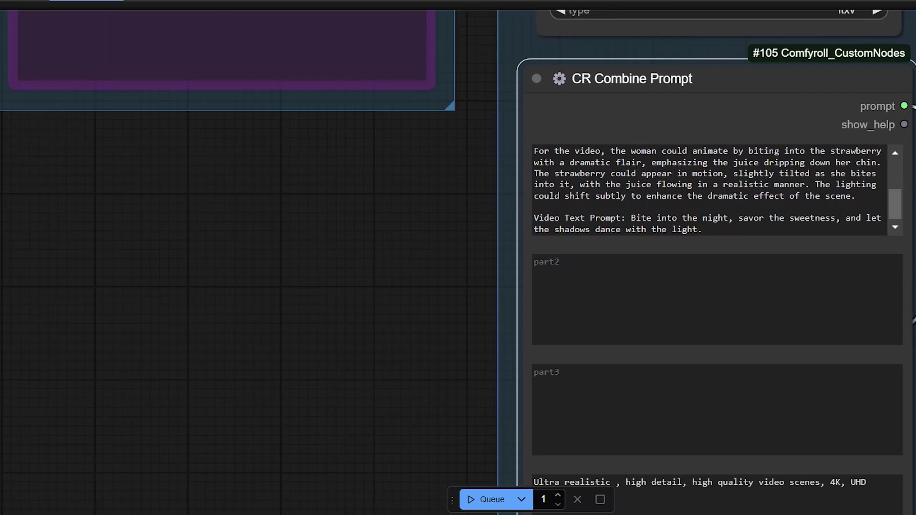
left_click_drag(334, 287, 269, 328)
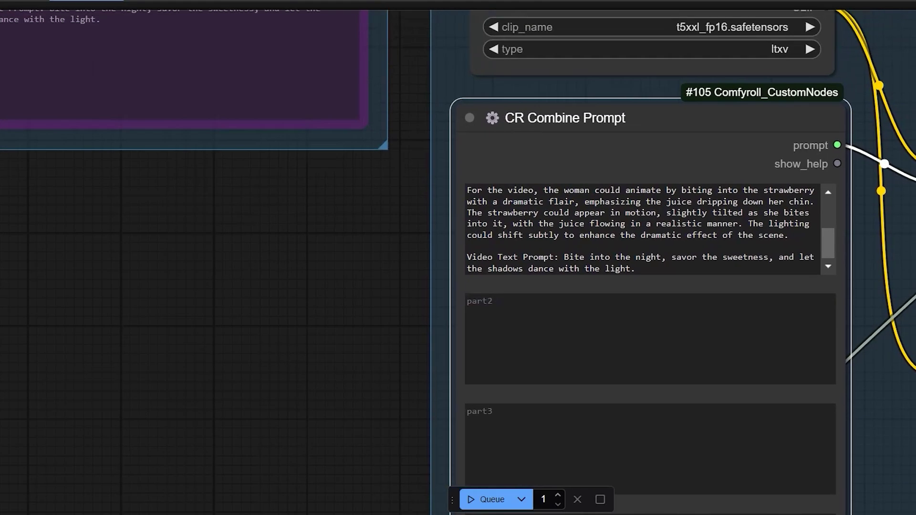
scroll(575, 123, "down", 3)
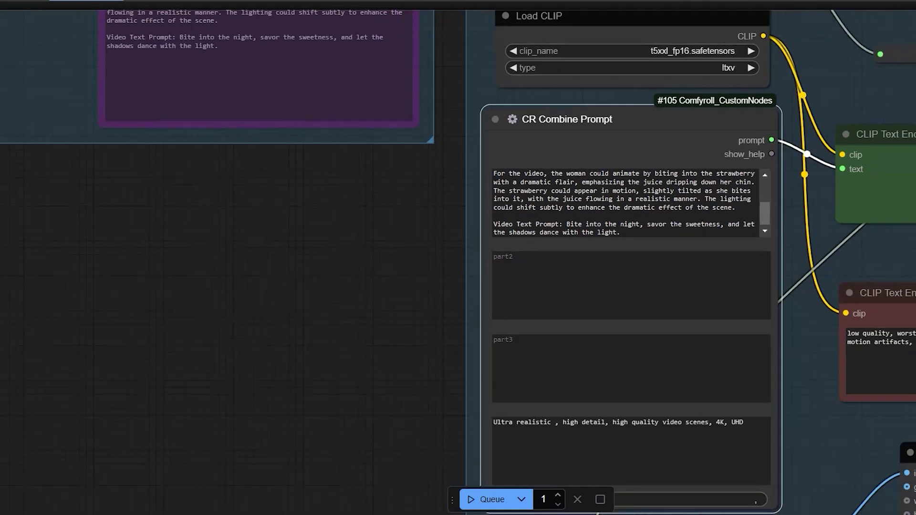
left_click_drag(382, 286, 404, 273)
scroll(653, 189, "up", 2)
scroll(653, 189, "down", 2)
Set part2 of the CR Combine Prompt node to "Cinematic scene".
left_click(604, 193)
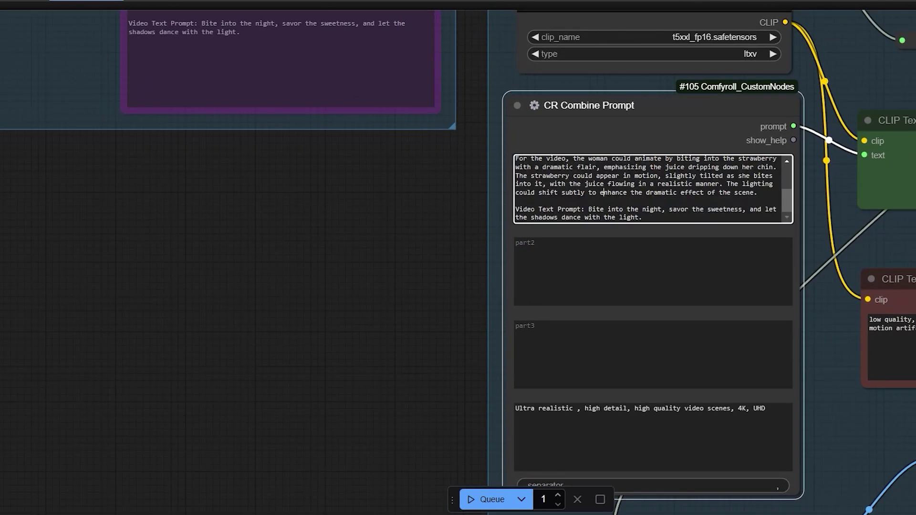
left_click(517, 243)
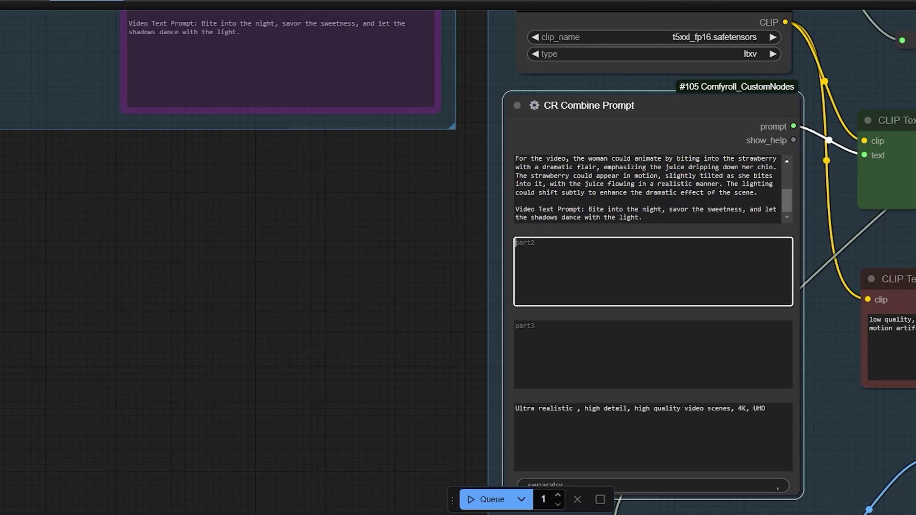
type("Cinematic scene")
scroll(466, 345, "down", 2)
left_click_drag(466, 344, 475, 321)
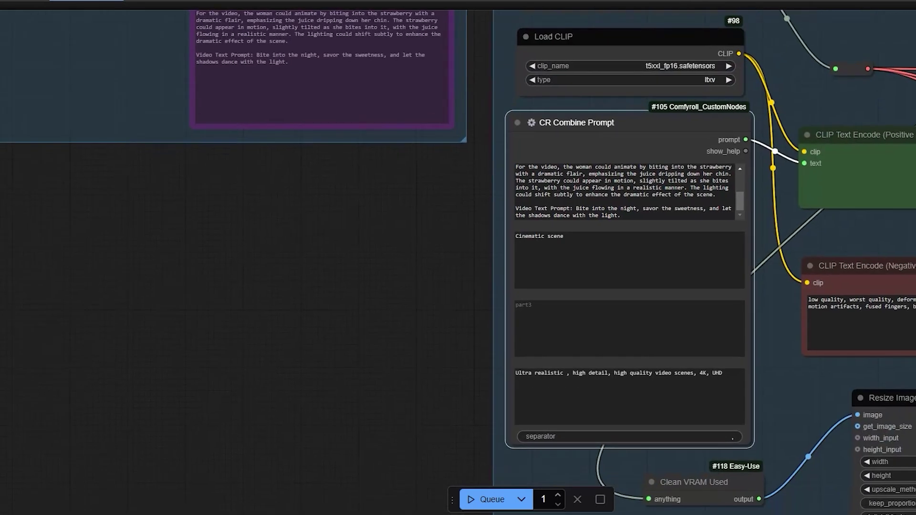
Trace the workflow from the Video Combine result back to the Load Image node and the Janus model loader node.
scroll(473, 317, "down", 1)
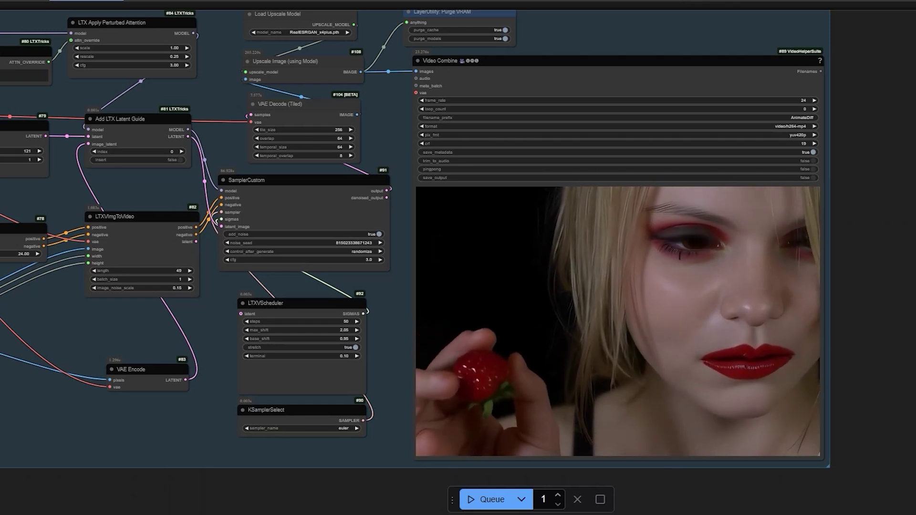
scroll(753, 321, "down", 2)
left_click_drag(597, 453, 868, 413)
scroll(715, 406, "down", 4)
left_click_drag(597, 430, 732, 405)
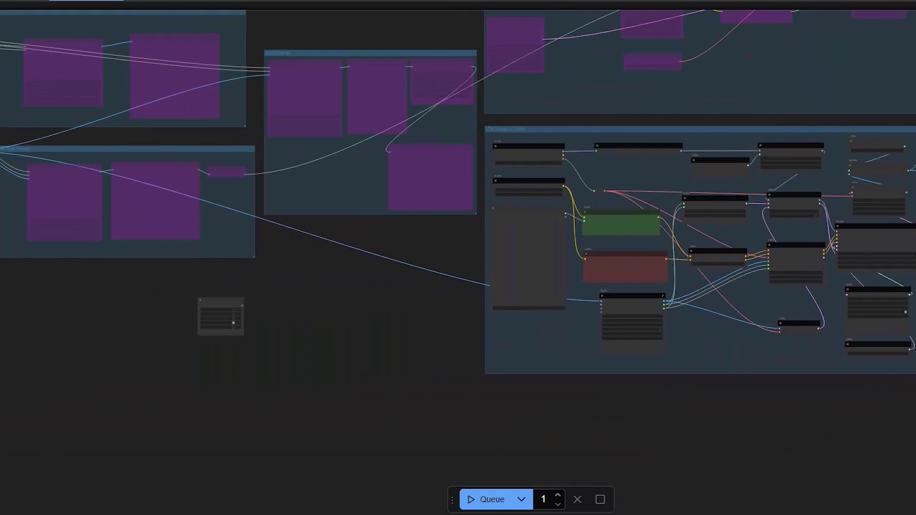
scroll(546, 408, "down", 4)
left_click_drag(546, 408, 750, 408)
scroll(411, 162, "up", 7)
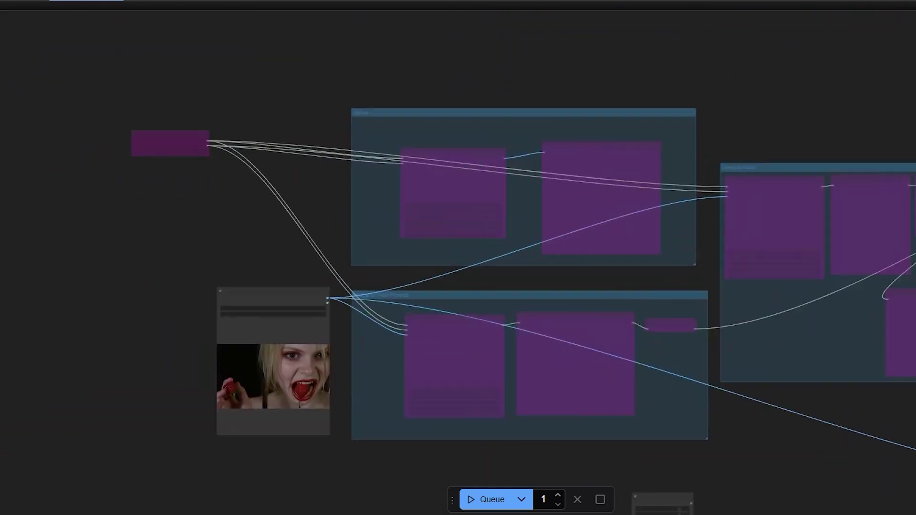
scroll(326, 186, "up", 3)
scroll(302, 198, "up", 1)
left_click_drag(100, 111, 233, 137)
right_click(233, 137)
key("Escape")
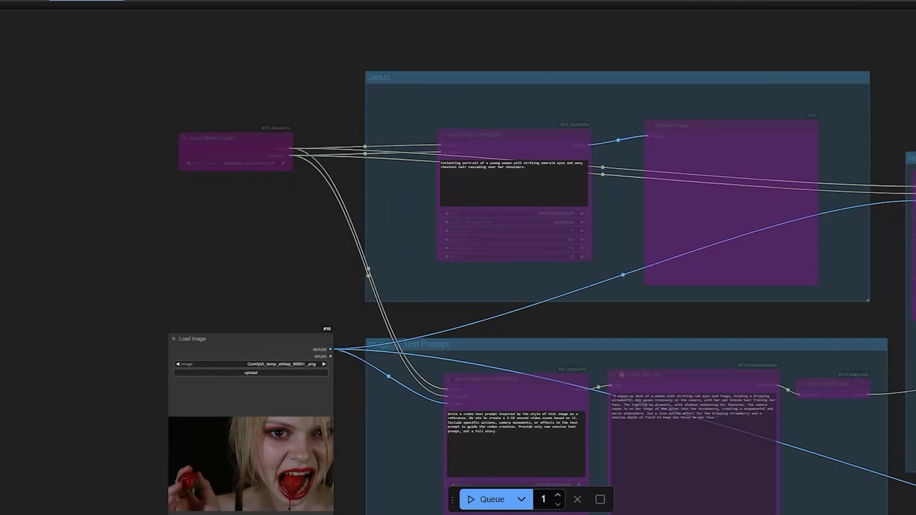
Review the LTX Image to Video group and its video preview in the Video Combine node.
scroll(757, 344, "down", 2)
left_click_drag(763, 325, 13, 151)
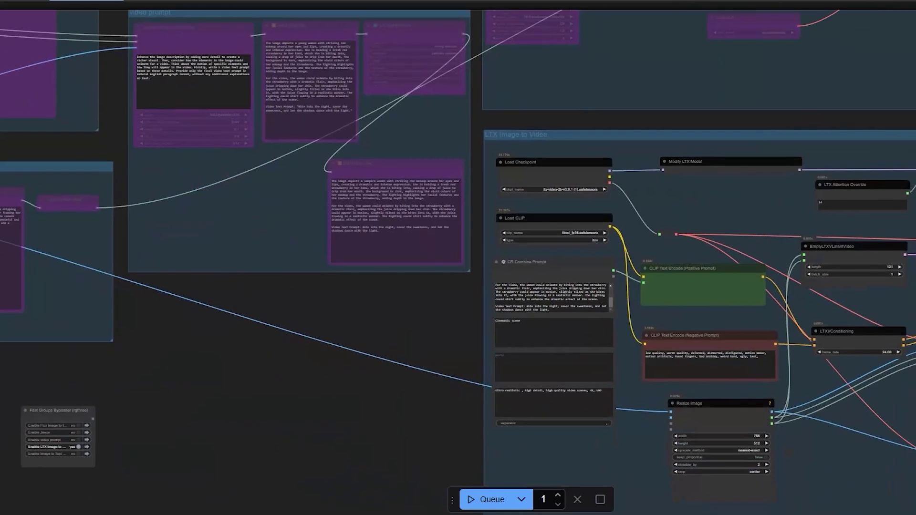
left_click_drag(790, 451, 102, 308)
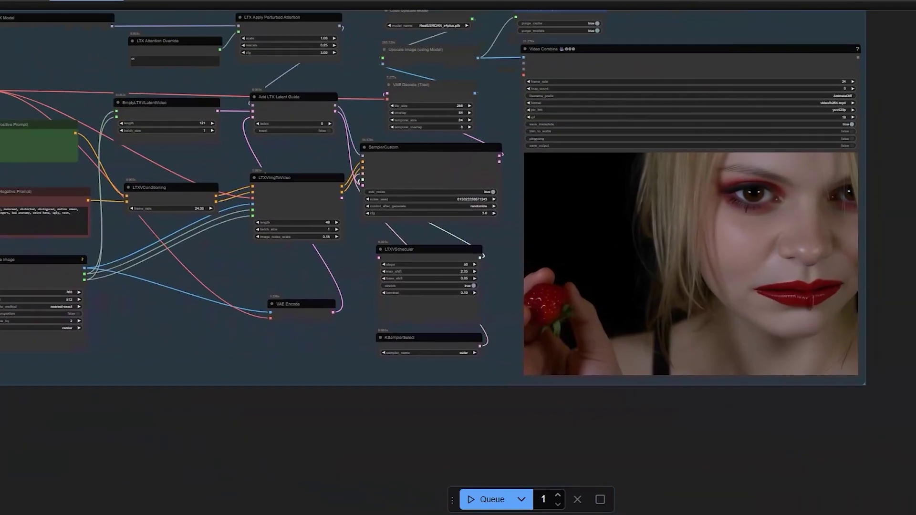
scroll(691, 382, "down", 1)
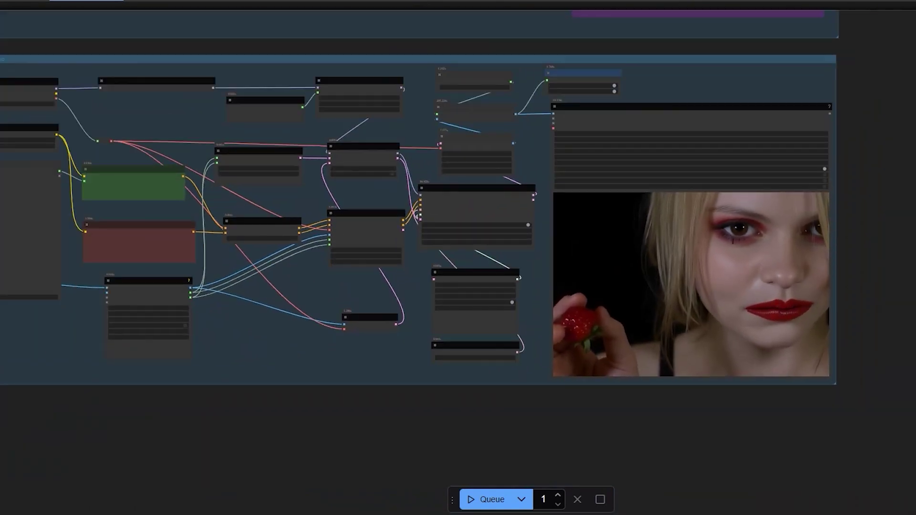